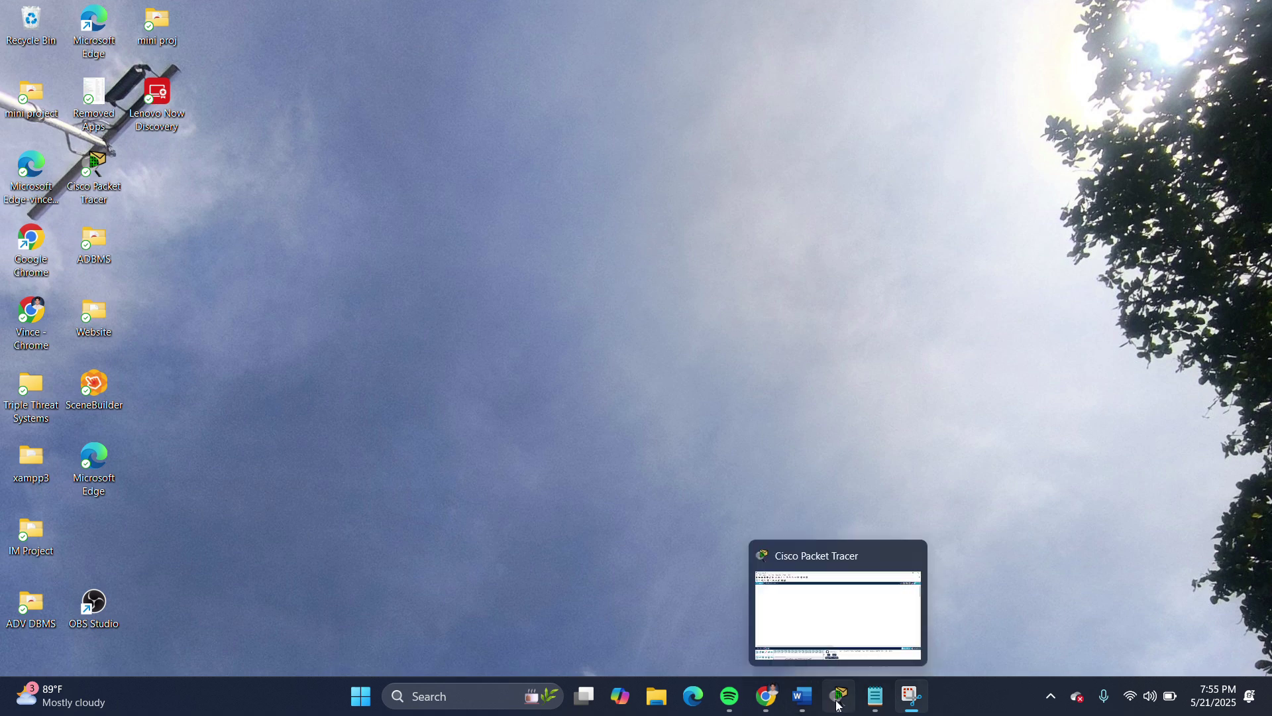
Switch to Cisco Packet Tracer and place two 2960 switches side by side in the logical workspace
{"action": "left_click", "coordinate": [839, 696]}
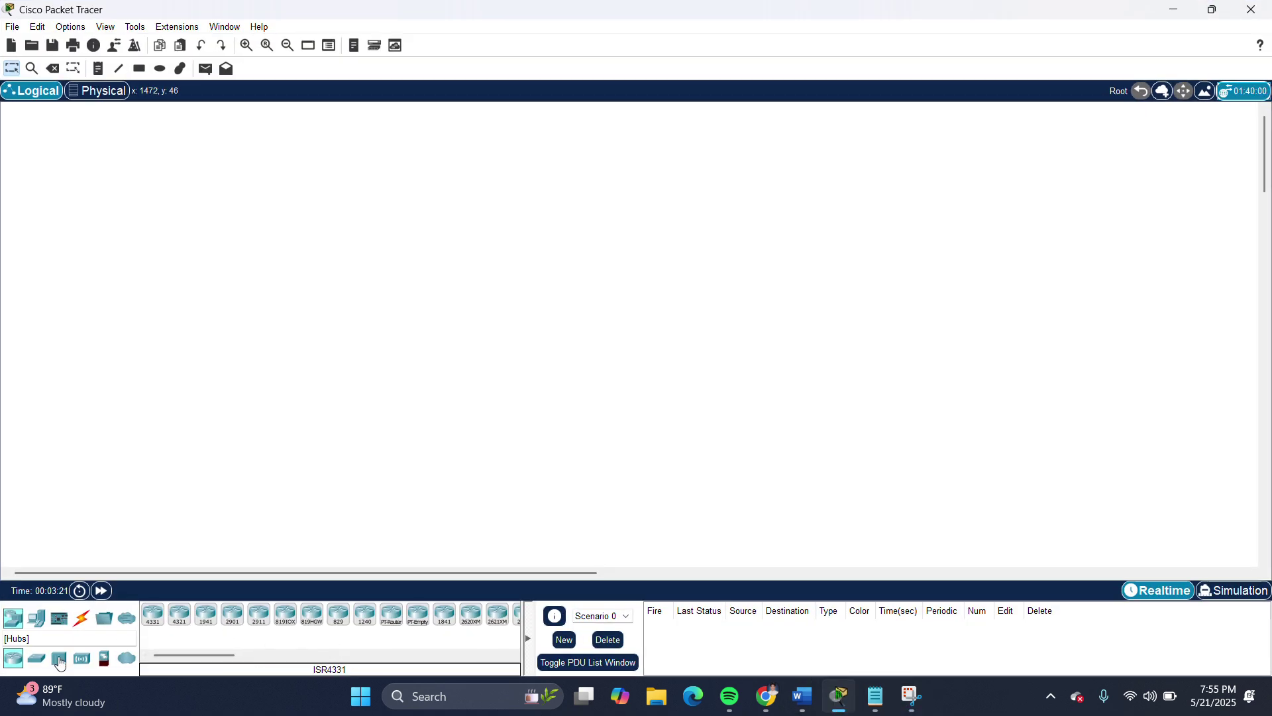
{"action": "left_click", "coordinate": [36, 657]}
{"action": "left_click", "coordinate": [165, 621]}
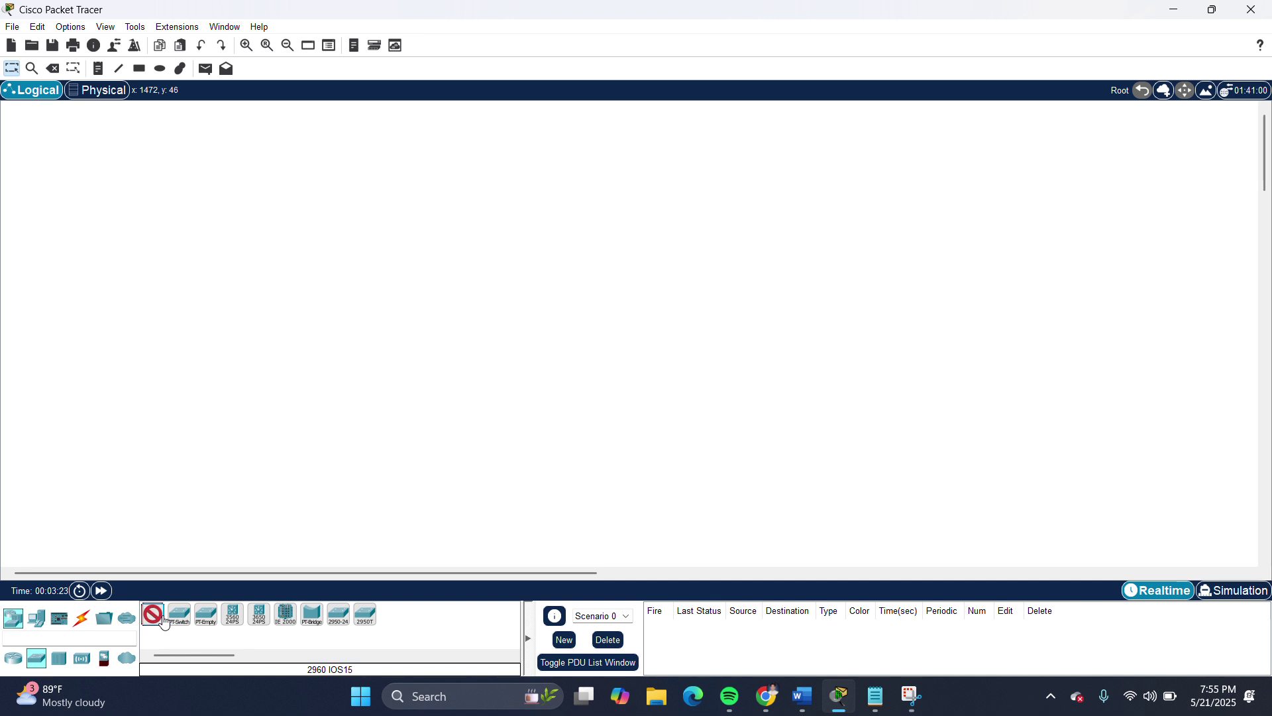
{"action": "left_click", "coordinate": [315, 273]}
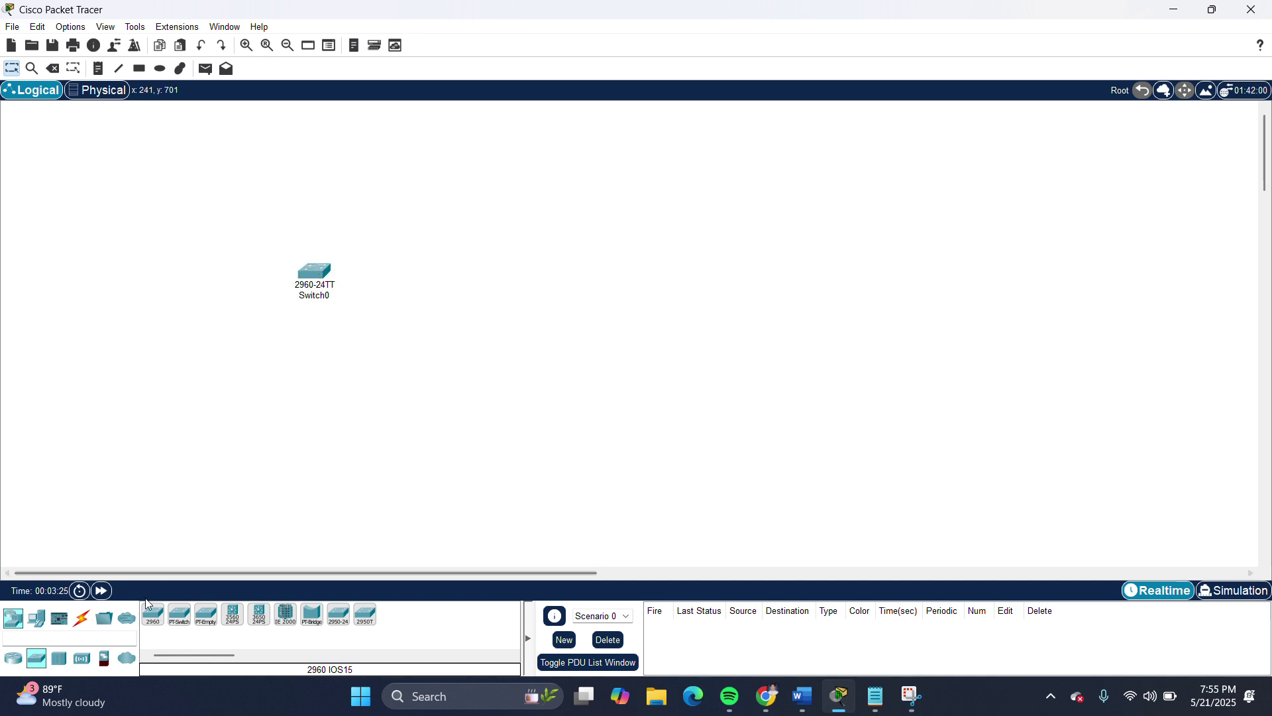
{"action": "left_click", "coordinate": [153, 615]}
{"action": "left_click", "coordinate": [490, 271]}
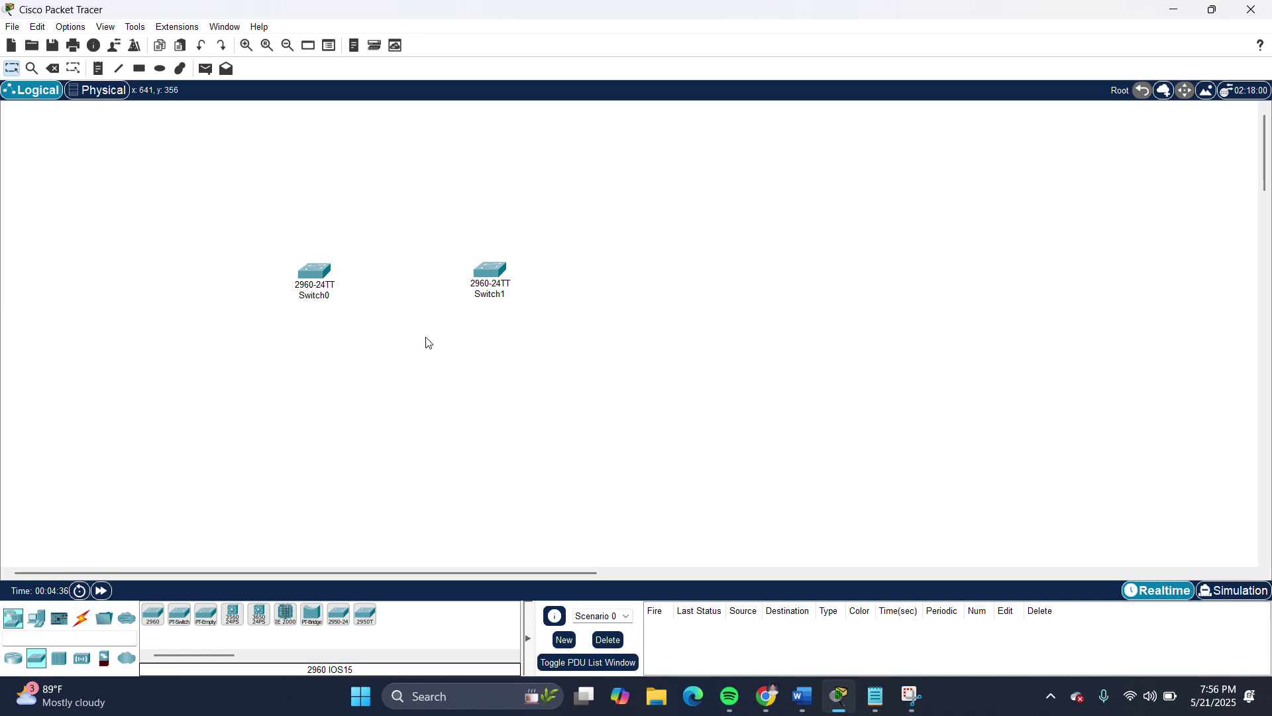
Connect FastEthernet0/1 on Switch0 to FastEthernet0/1 on Switch1 with a copper straight-through cable
{"action": "left_click", "coordinate": [81, 621]}
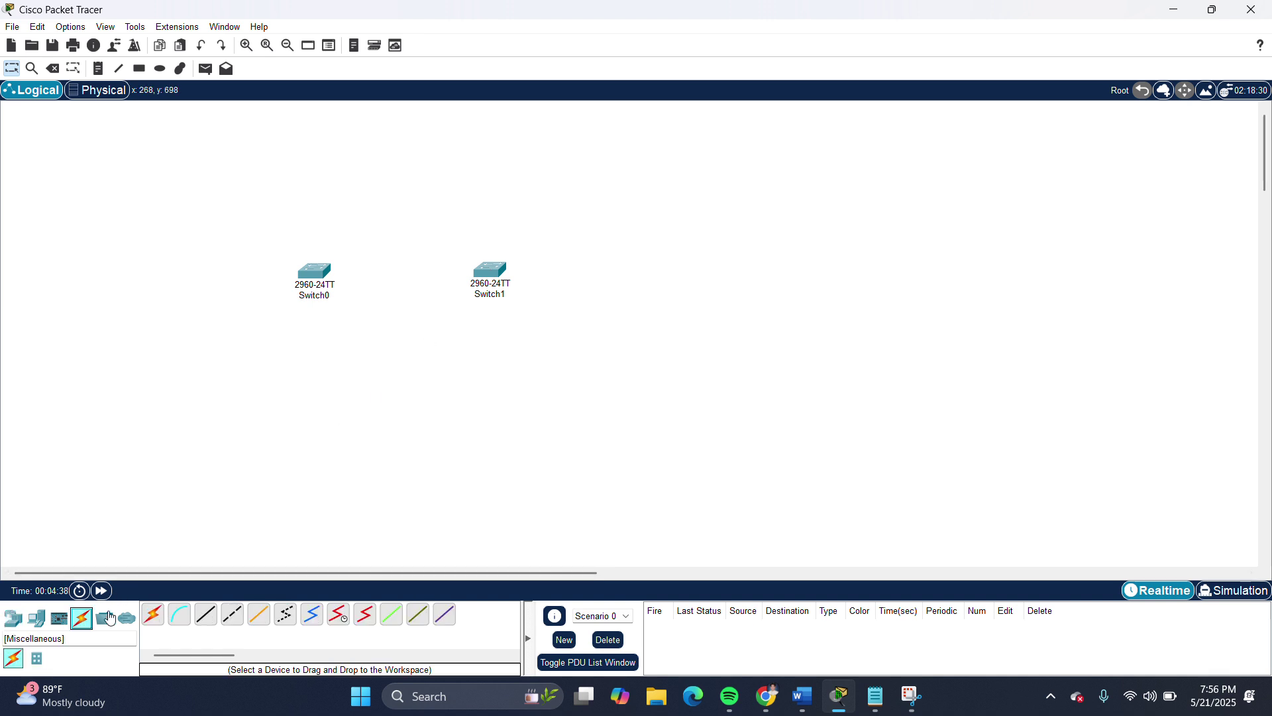
{"action": "left_click", "coordinate": [205, 614]}
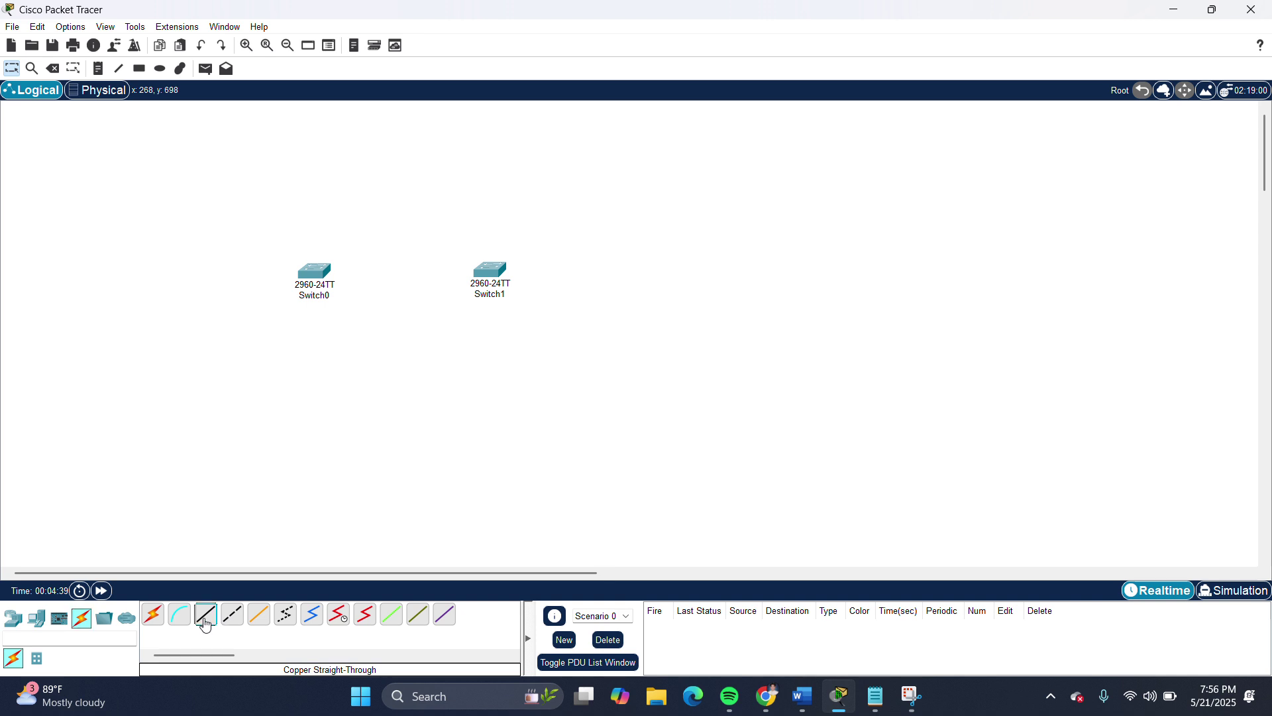
{"action": "left_click", "coordinate": [314, 271]}
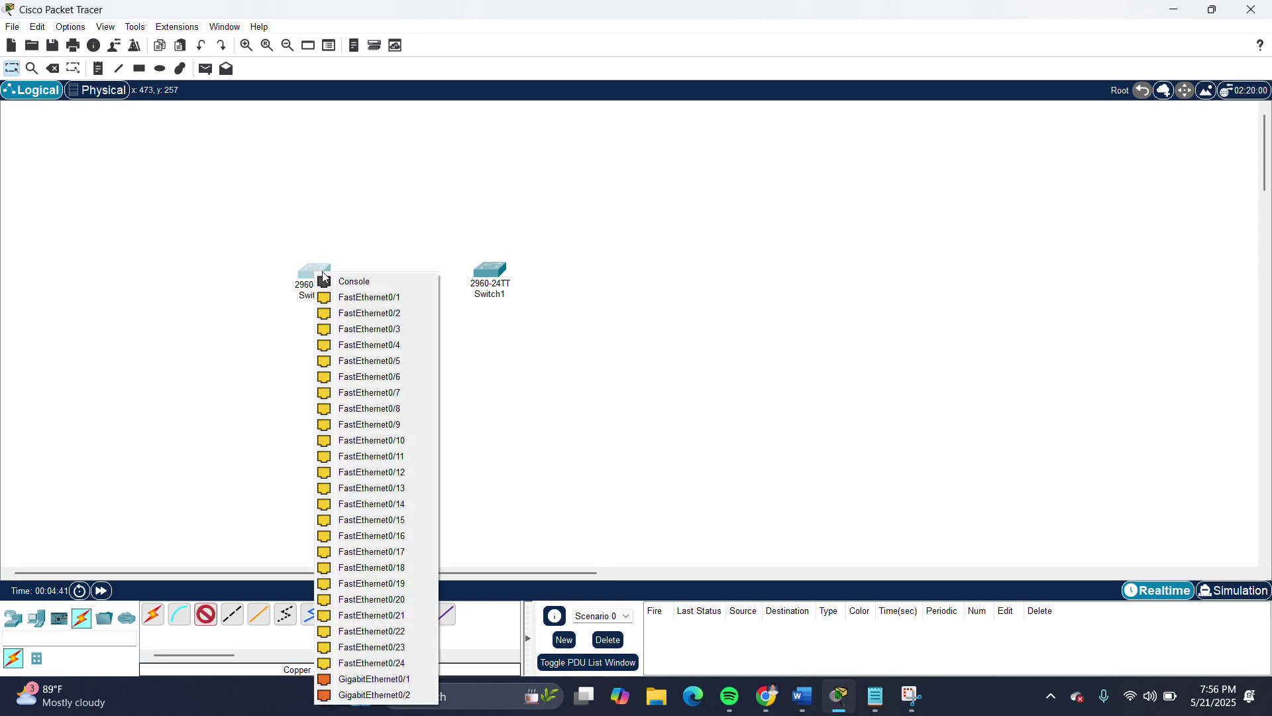
{"action": "left_click", "coordinate": [345, 298]}
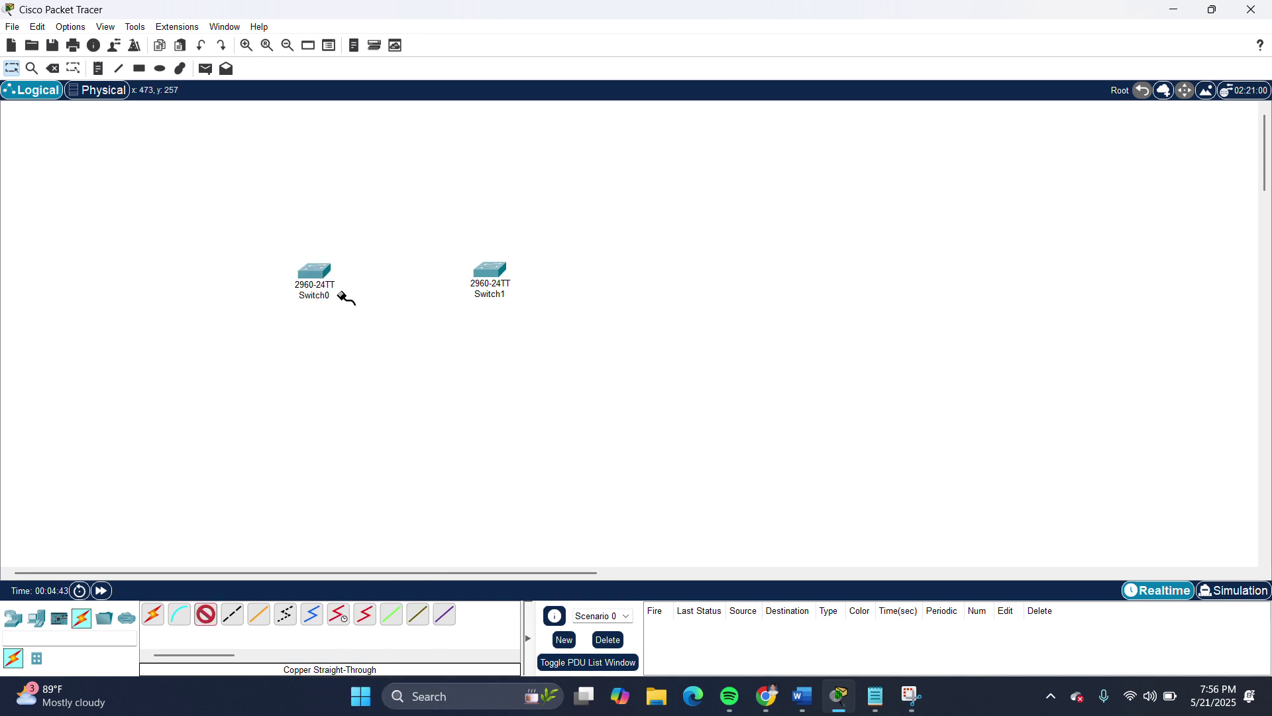
{"action": "left_click", "coordinate": [502, 274]}
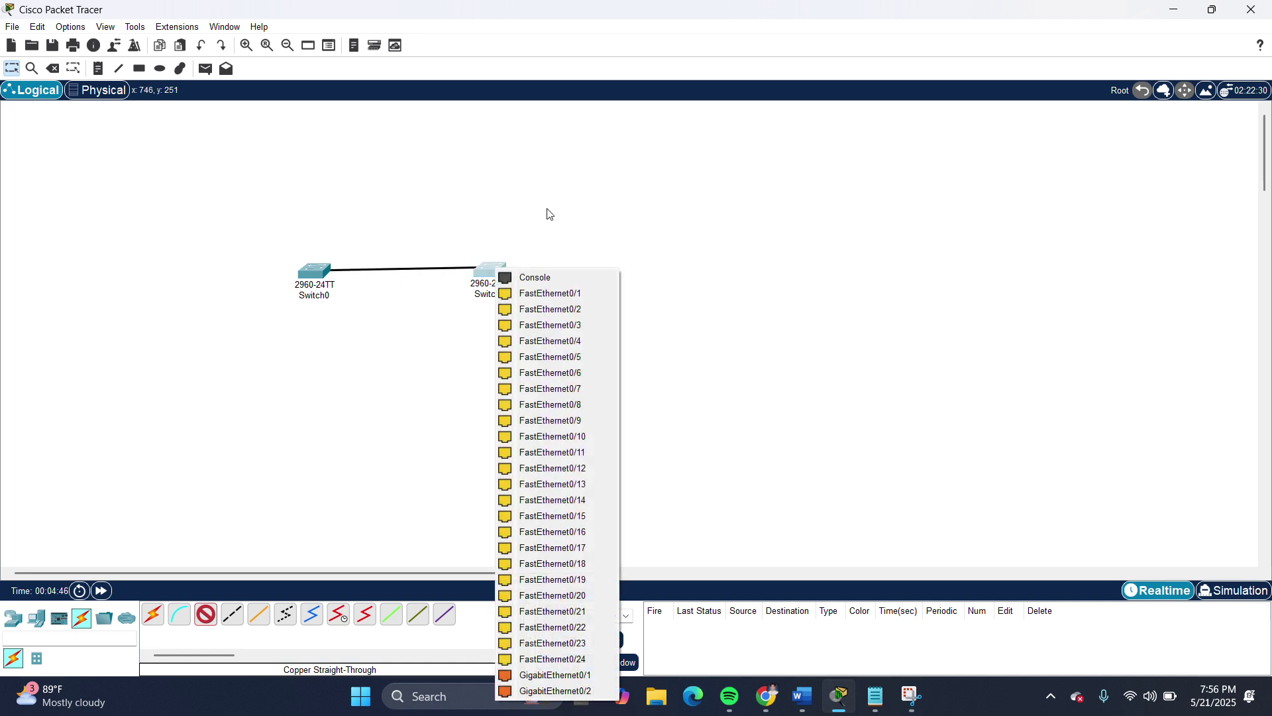
{"action": "left_click", "coordinate": [555, 291]}
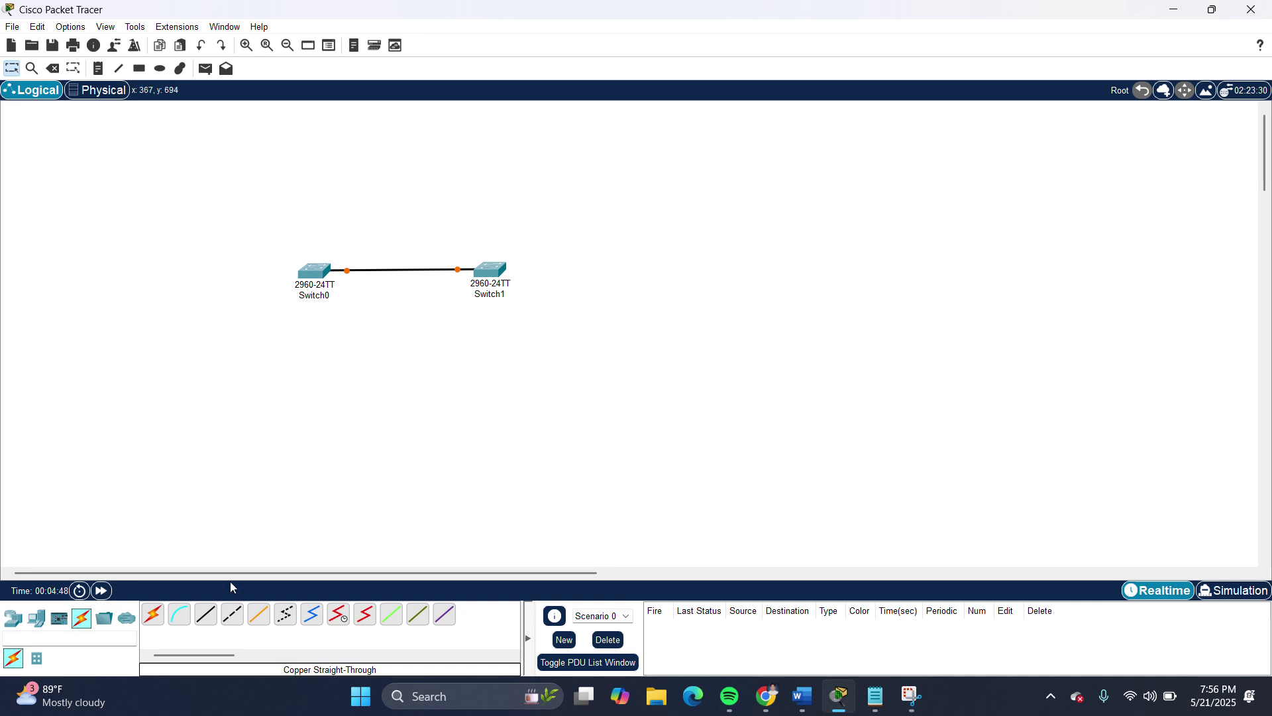
Add a second copper straight-through link between FastEthernet0/2 on Switch0 and FastEthernet0/2 on Switch1
{"action": "left_click", "coordinate": [206, 622]}
{"action": "left_click", "coordinate": [314, 270]}
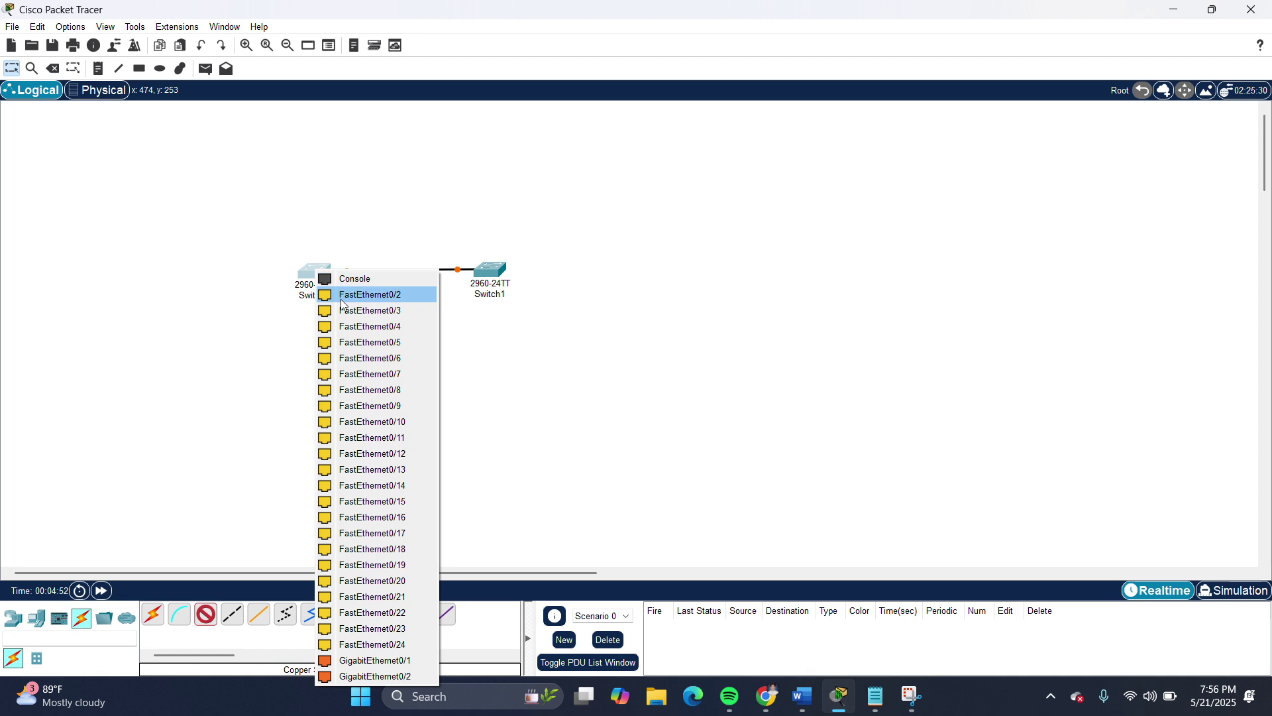
{"action": "left_click", "coordinate": [336, 293]}
{"action": "left_click", "coordinate": [490, 274]}
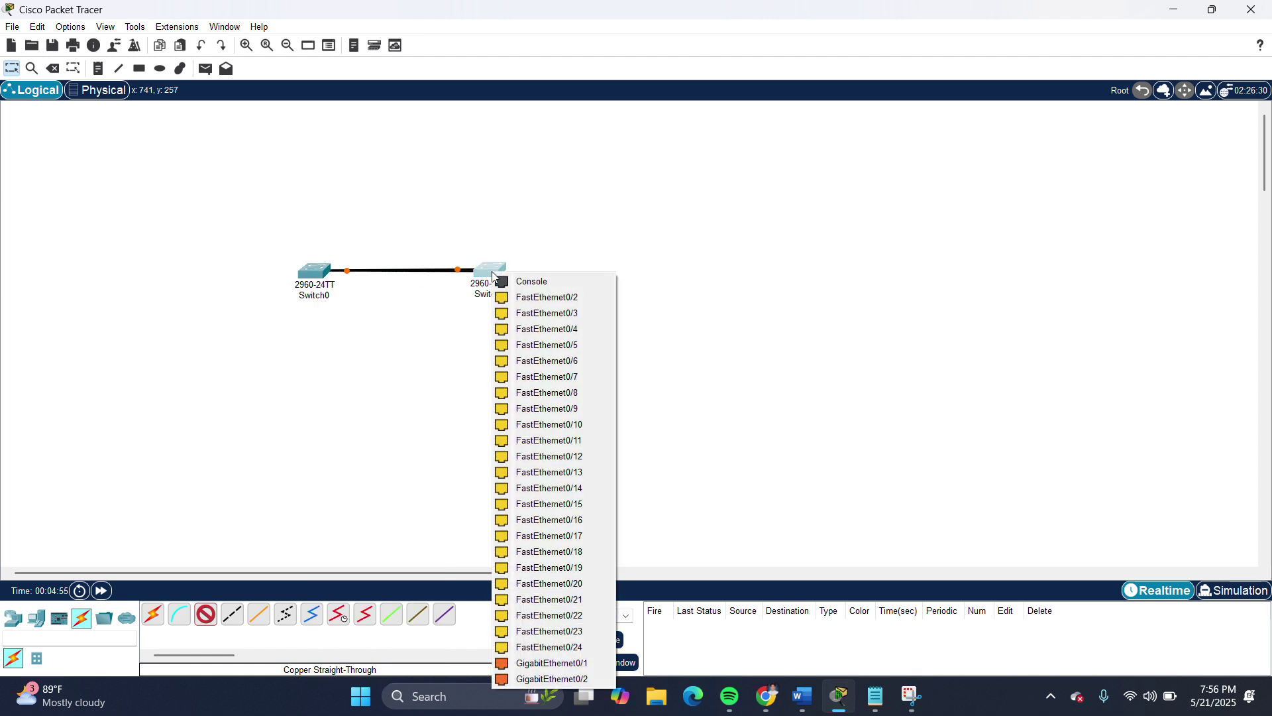
{"action": "left_click", "coordinate": [510, 297]}
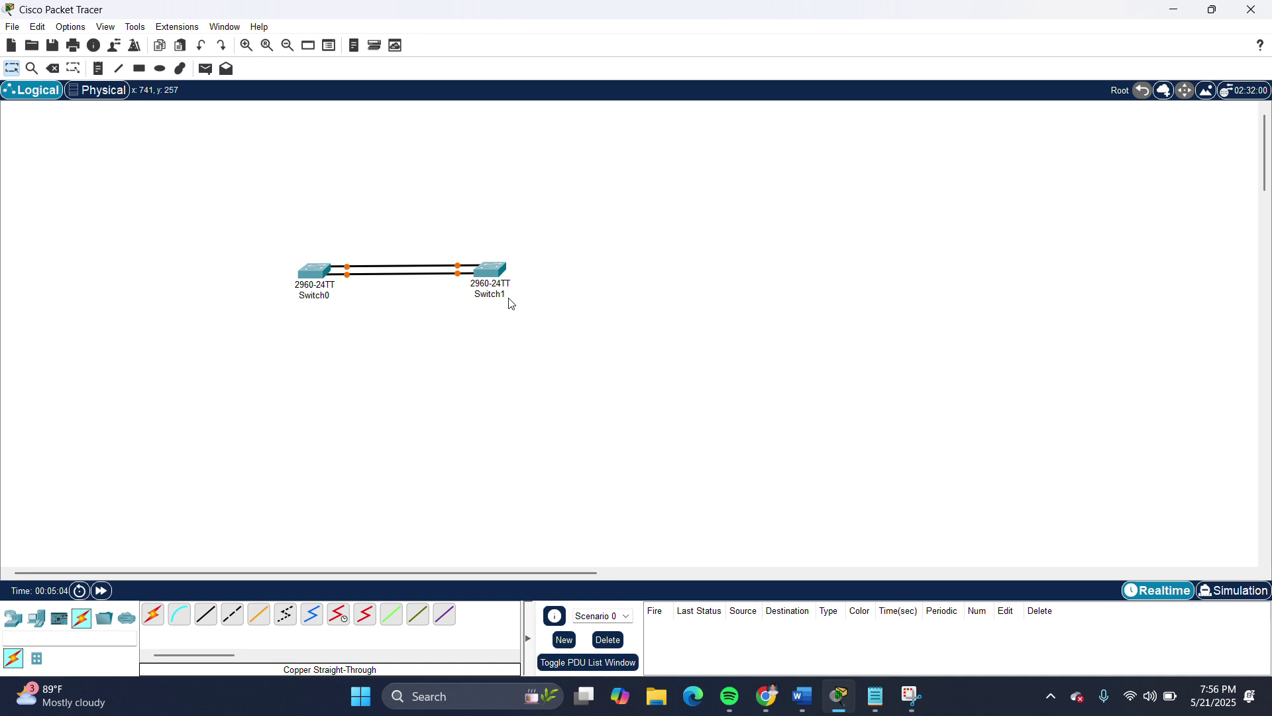
Open Switch0's command line and enter global configuration mode with "en" and "configure terminal"
{"action": "left_click", "coordinate": [327, 288]}
{"action": "left_click", "coordinate": [566, 130]}
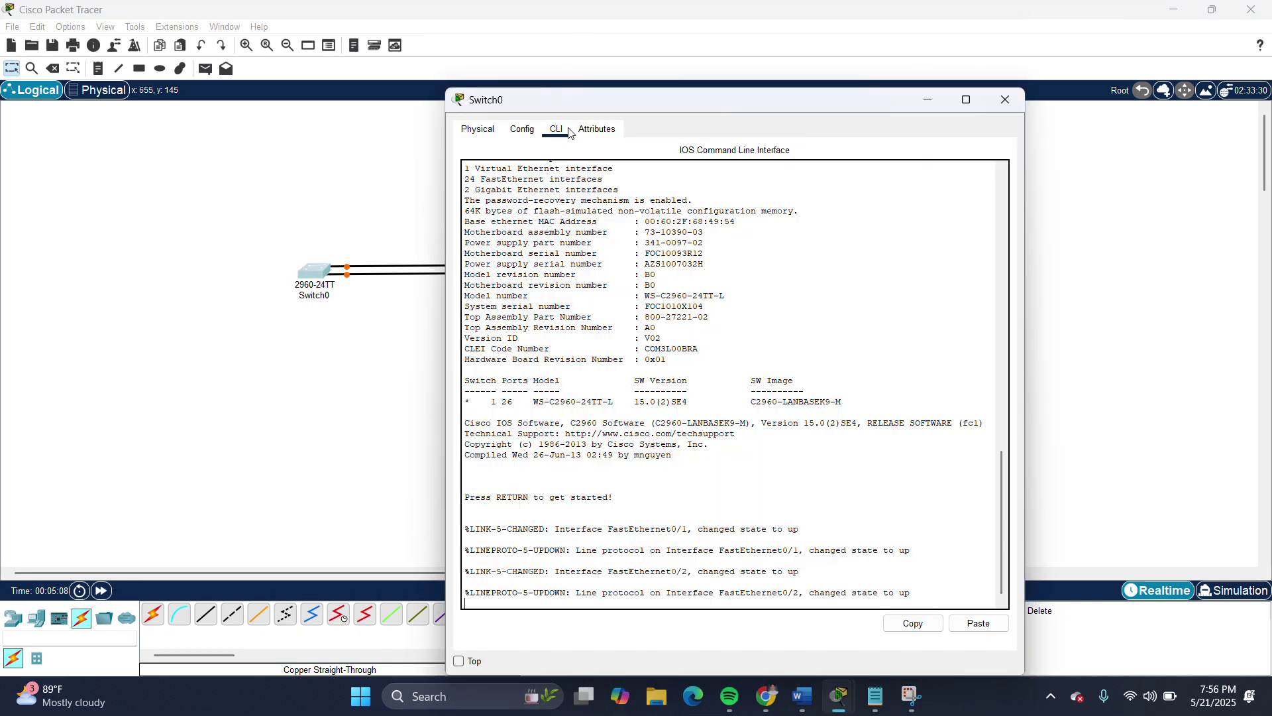
{"action": "left_click", "coordinate": [525, 605]}
{"action": "key", "text": "Return"}
{"action": "key", "text": "Return"}
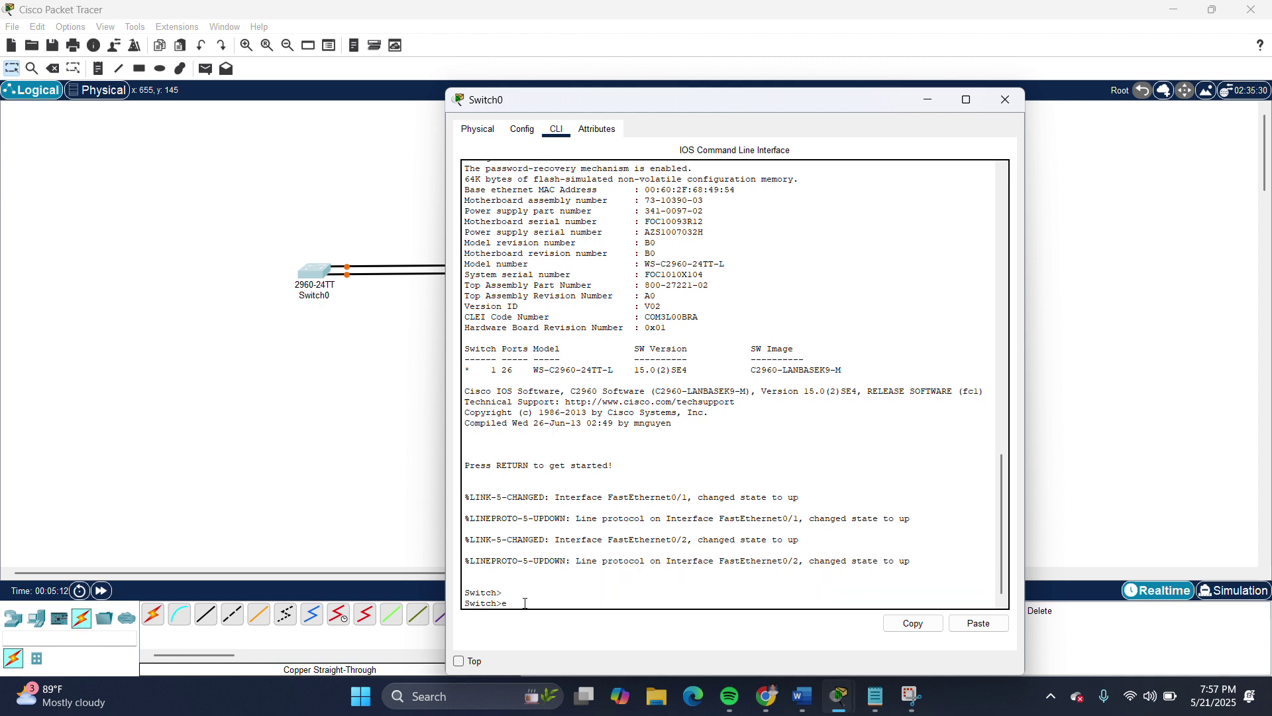
{"action": "type", "text": "en"}
{"action": "key", "text": "Return"}
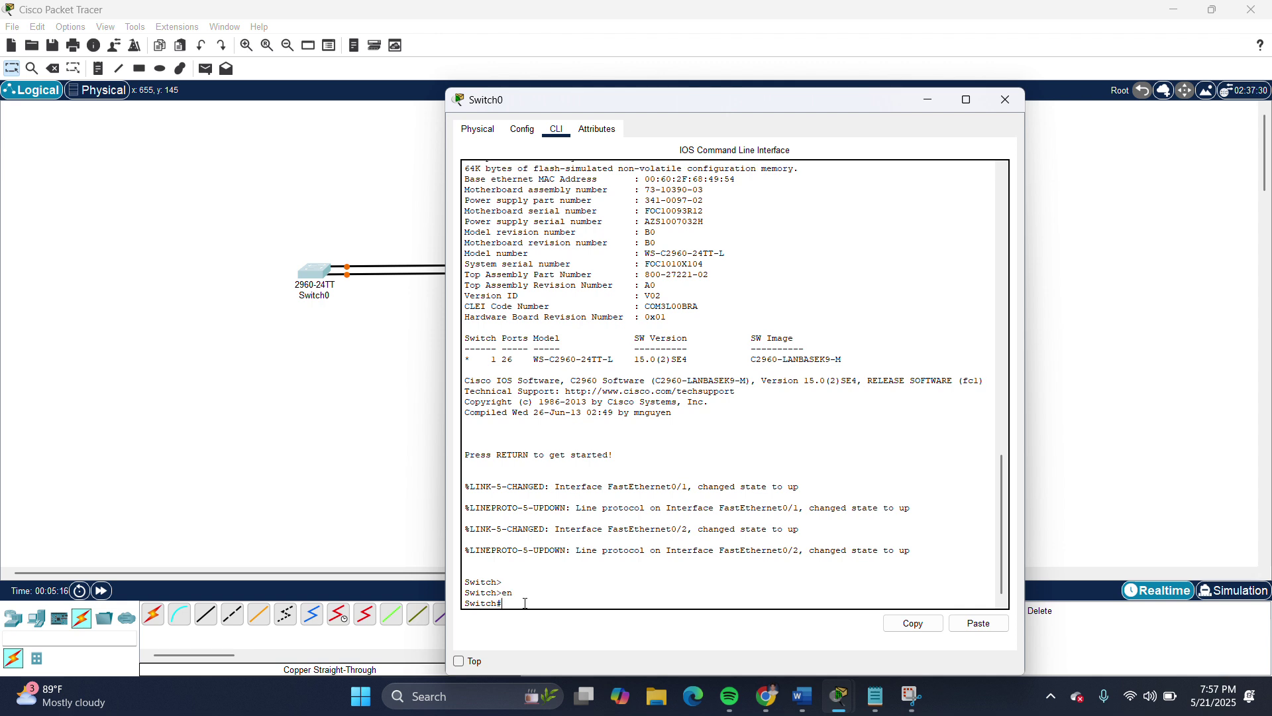
{"action": "type", "text": "configure"}
{"action": "type", "text": " termina;"}
{"action": "type", "text": "l"}
{"action": "key", "text": "Return"}
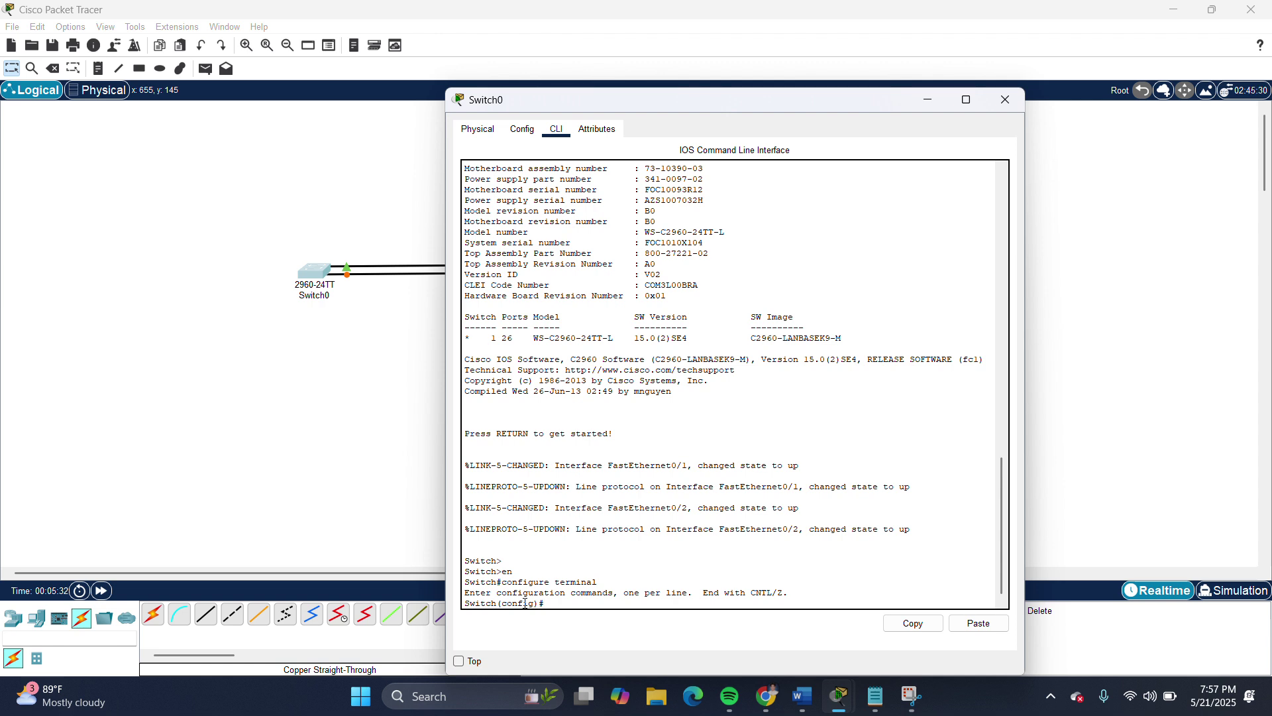
Select interface range fastEthernet 0/1 - 2 on Switch0 and assign it to channel-group 1 in desirable mode
{"action": "type", "text": "interface range fastEt"}
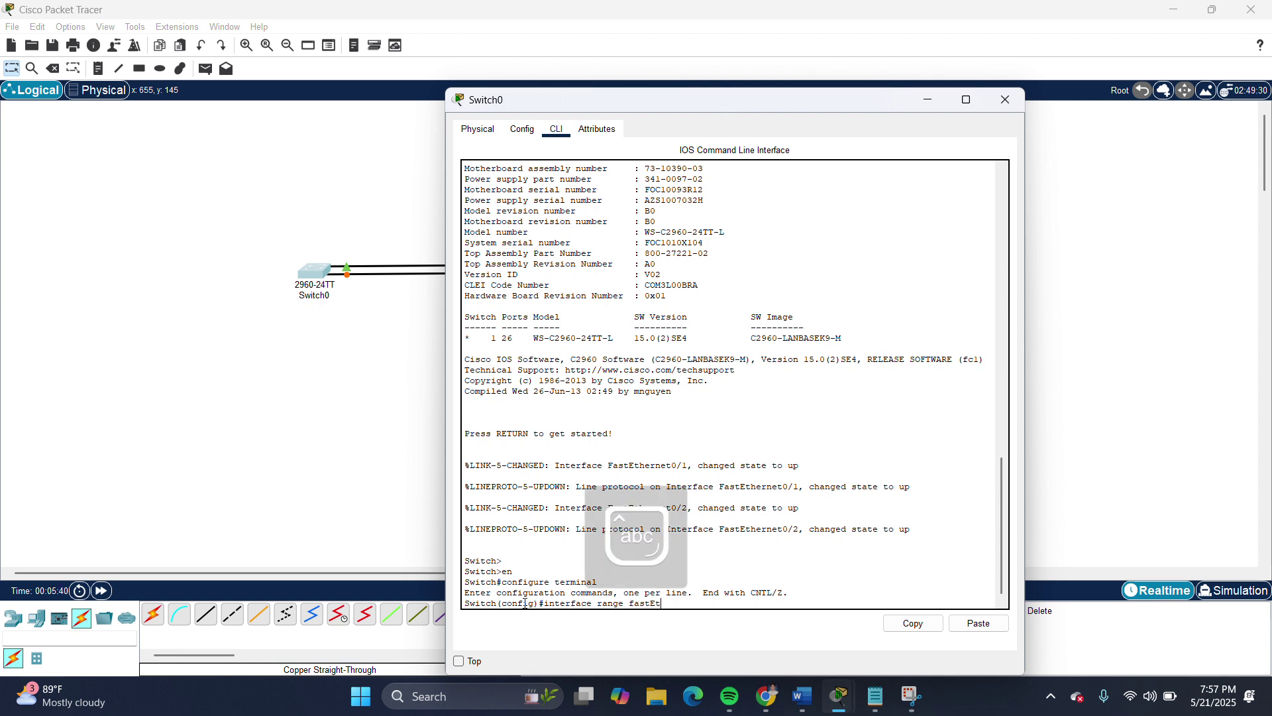
{"action": "type", "text": "hernet 0"}
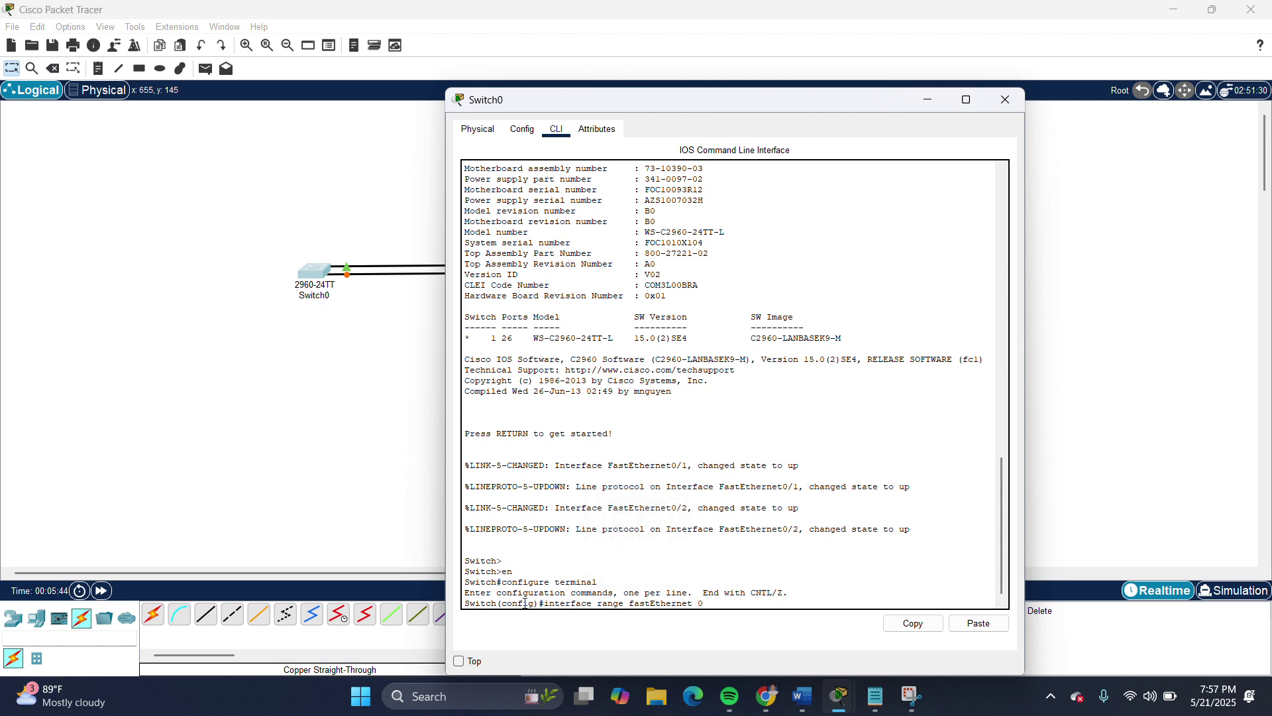
{"action": "type", "text": "/1 - 2"}
{"action": "key", "text": "Return"}
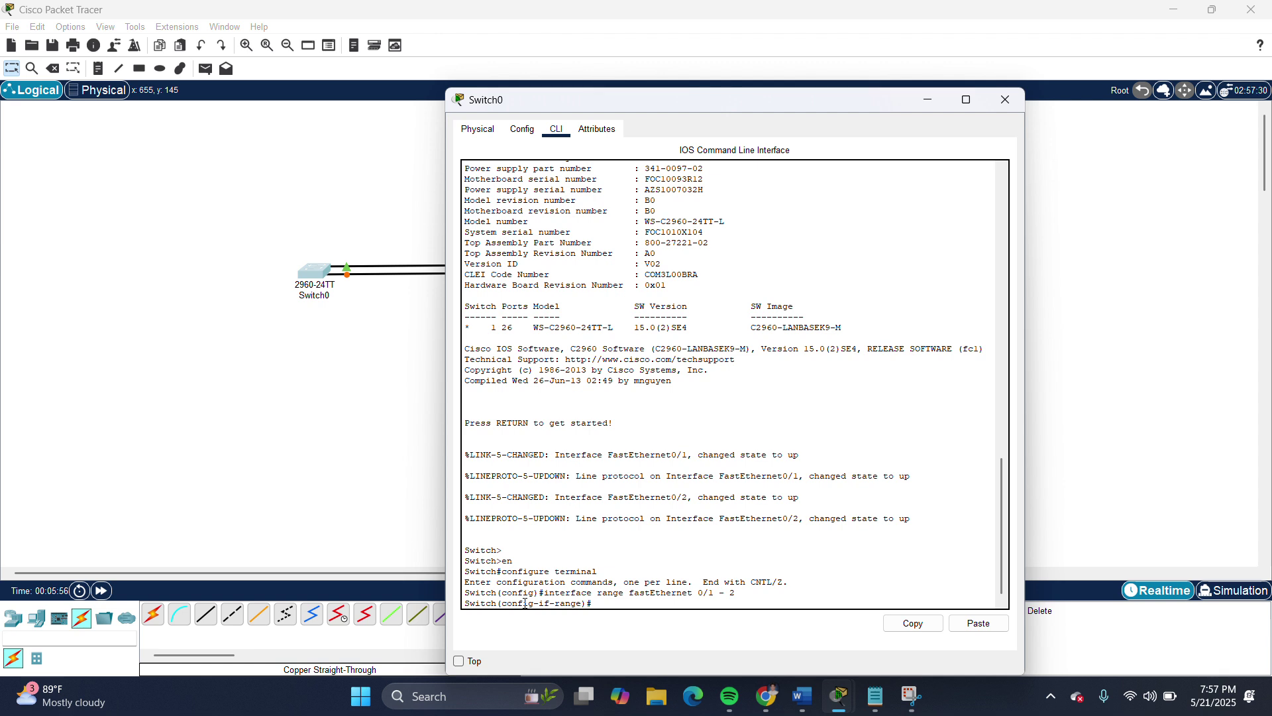
{"action": "type", "text": "hannge"}
{"action": "key", "text": "BackSpace"}
{"action": "key", "text": "BackSpace"}
{"action": "type", "text": "el-group 1 mode desir"}
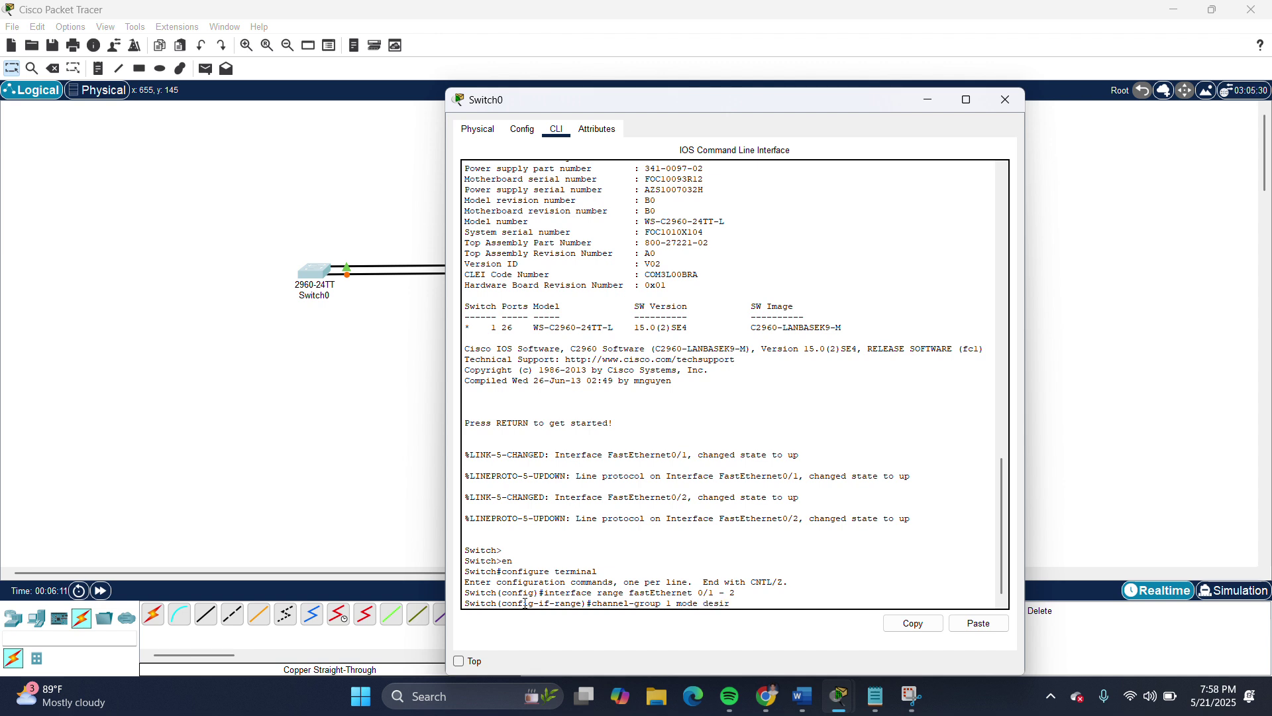
{"action": "type", "text": "able"}
{"action": "key", "text": "Return"}
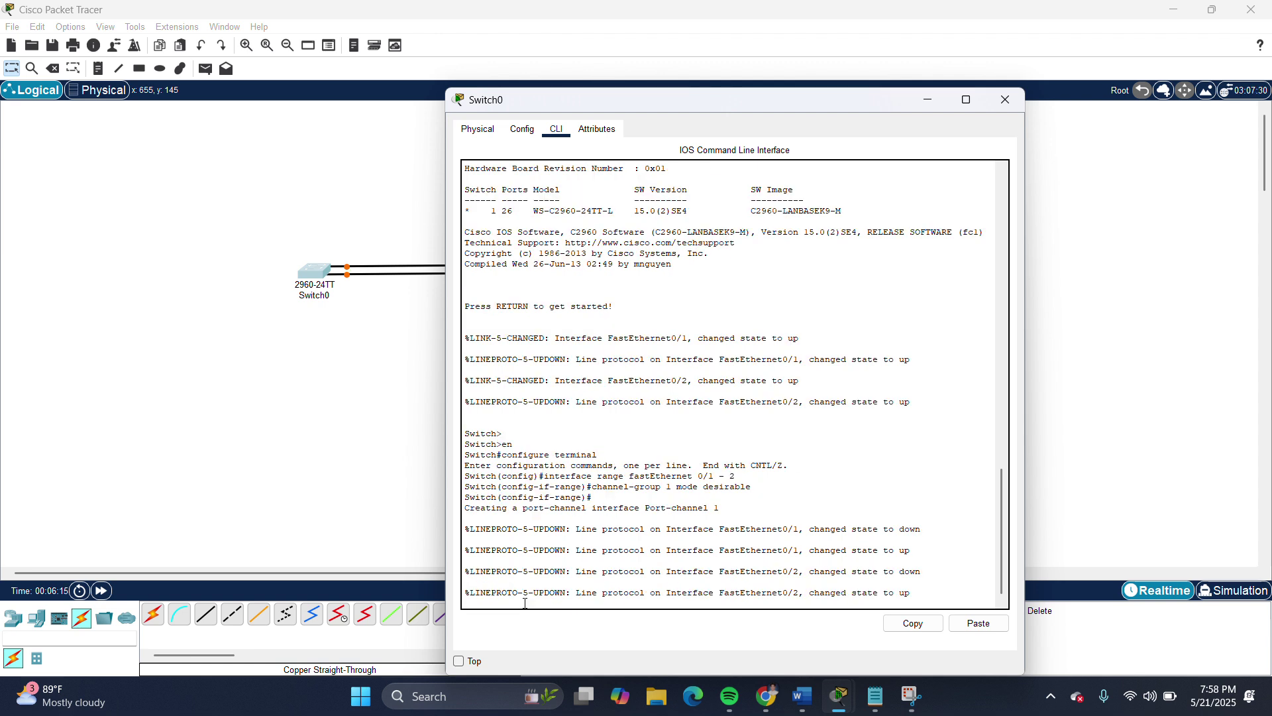
{"action": "key", "text": "Return"}
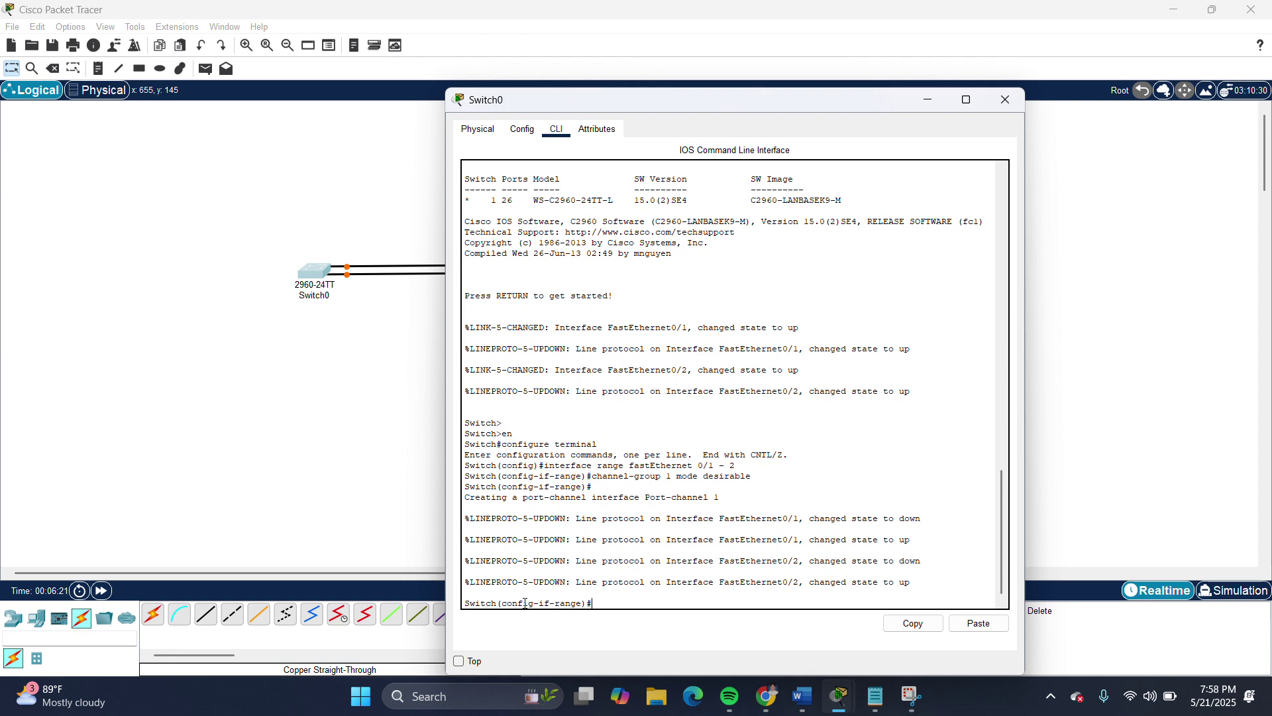
Set the selected interface range to switchport mode access and exit to global configuration mode
{"action": "type", "text": "switchport mode access"}
{"action": "key", "text": "Return"}
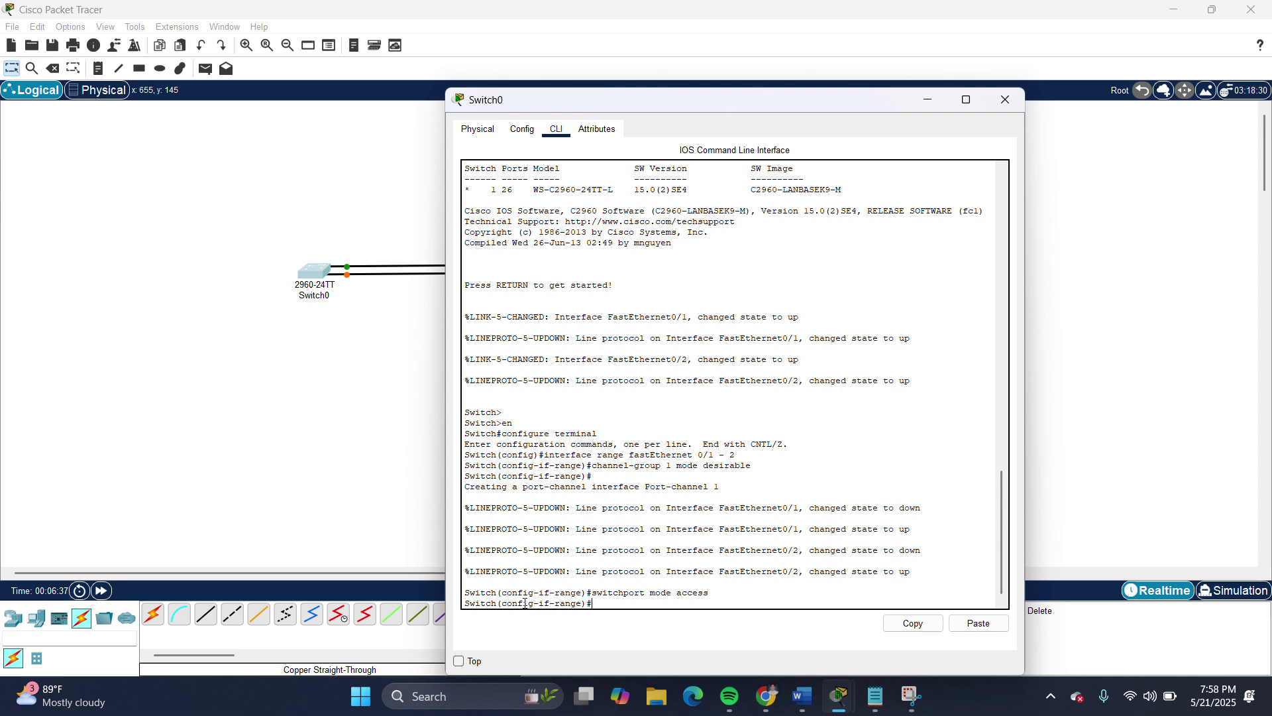
{"action": "type", "text": "exit"}
{"action": "key", "text": "Return"}
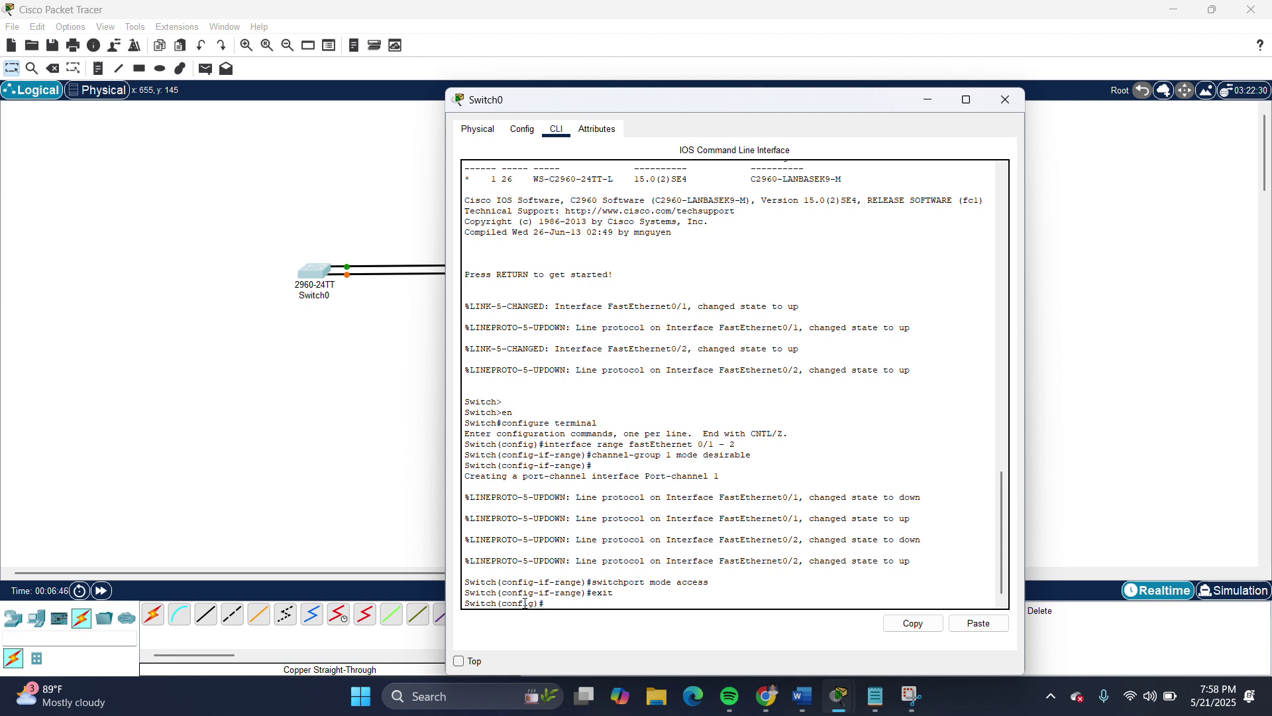
Enter interface port-channel 1 on Switch0 and set its switchport mode to trunk
{"action": "type", "text": "interface port-channel"}
{"action": "key", "text": "Return"}
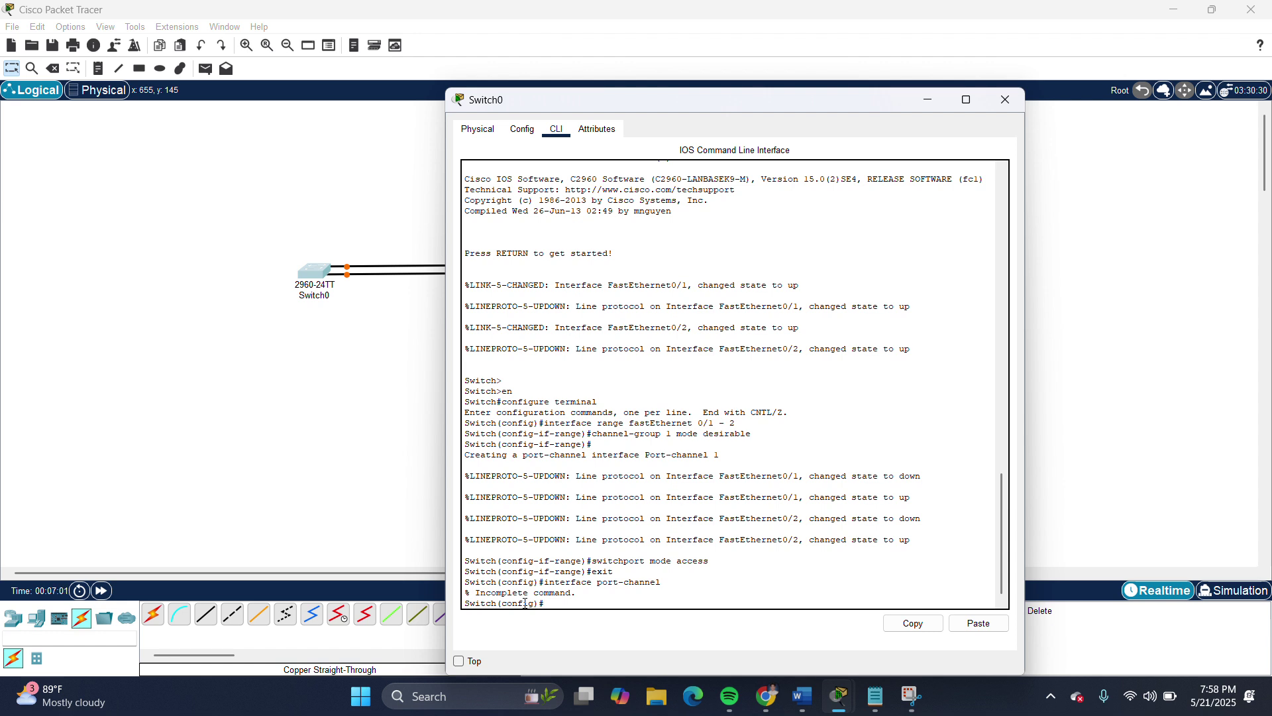
{"action": "type", "text": "interface port ch"}
{"action": "key", "text": "BackSpace"}
{"action": "key", "text": "BackSpace"}
{"action": "type", "text": "channe"}
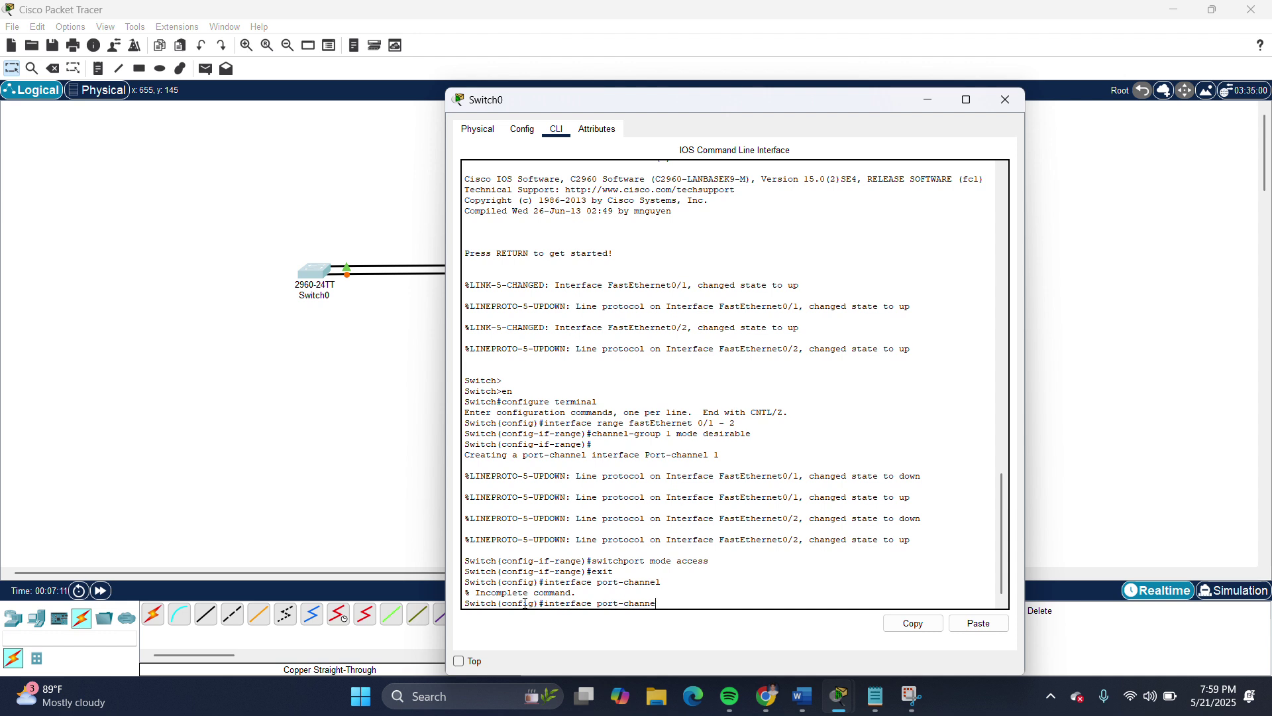
{"action": "type", "text": "l 1"}
{"action": "key", "text": "Return"}
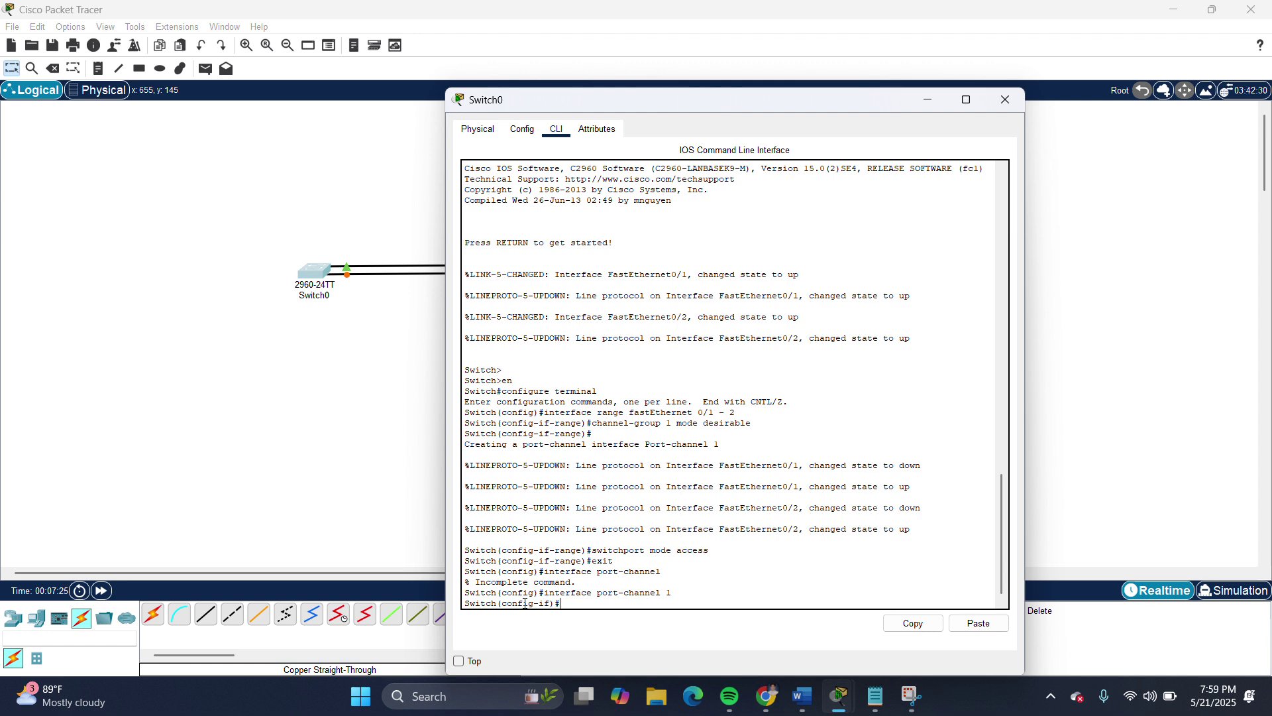
{"action": "type", "text": "witchport mode trunk"}
{"action": "key", "text": "Return"}
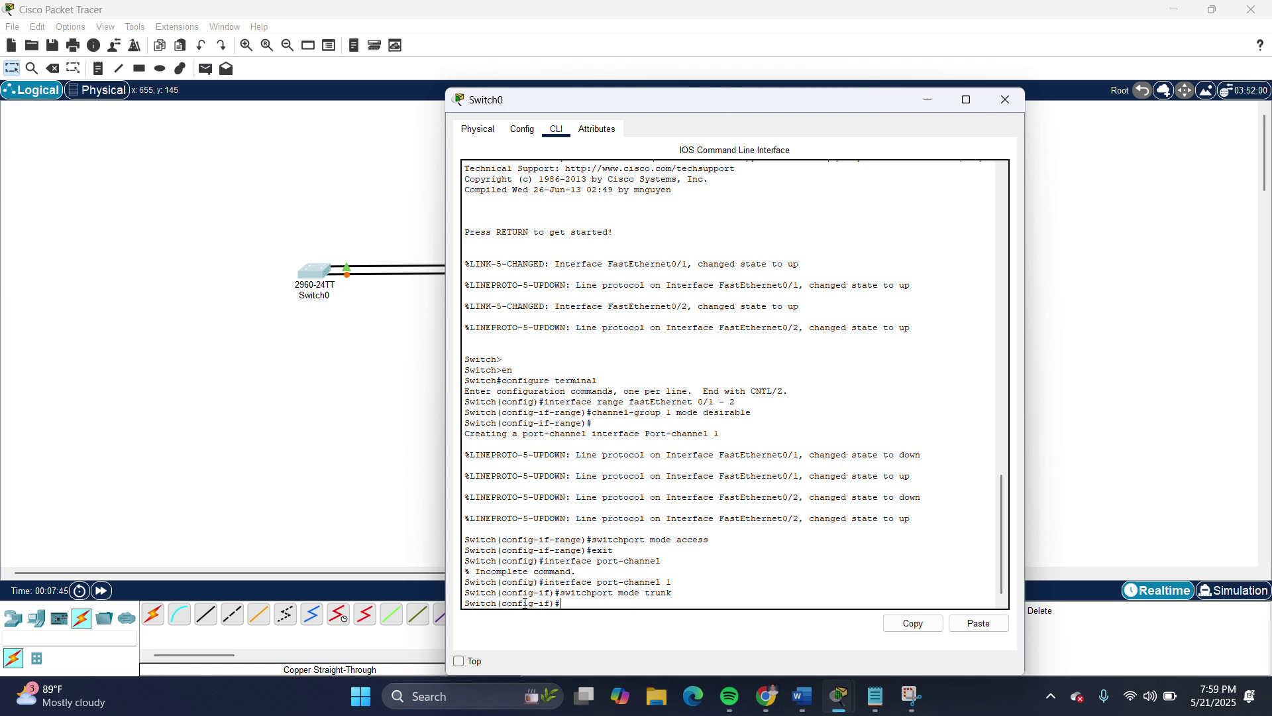
Allow VLAN 10 on the port-channel trunk and exit the interface configuration
{"action": "type", "text": "sw"}
{"action": "type", "text": "itch"}
{"action": "type", "text": "port "}
{"action": "type", "text": "tu"}
{"action": "type", "text": "unk allowed "}
{"action": "type", "text": "vl"}
{"action": "type", "text": "an 10"}
{"action": "key", "text": "Return"}
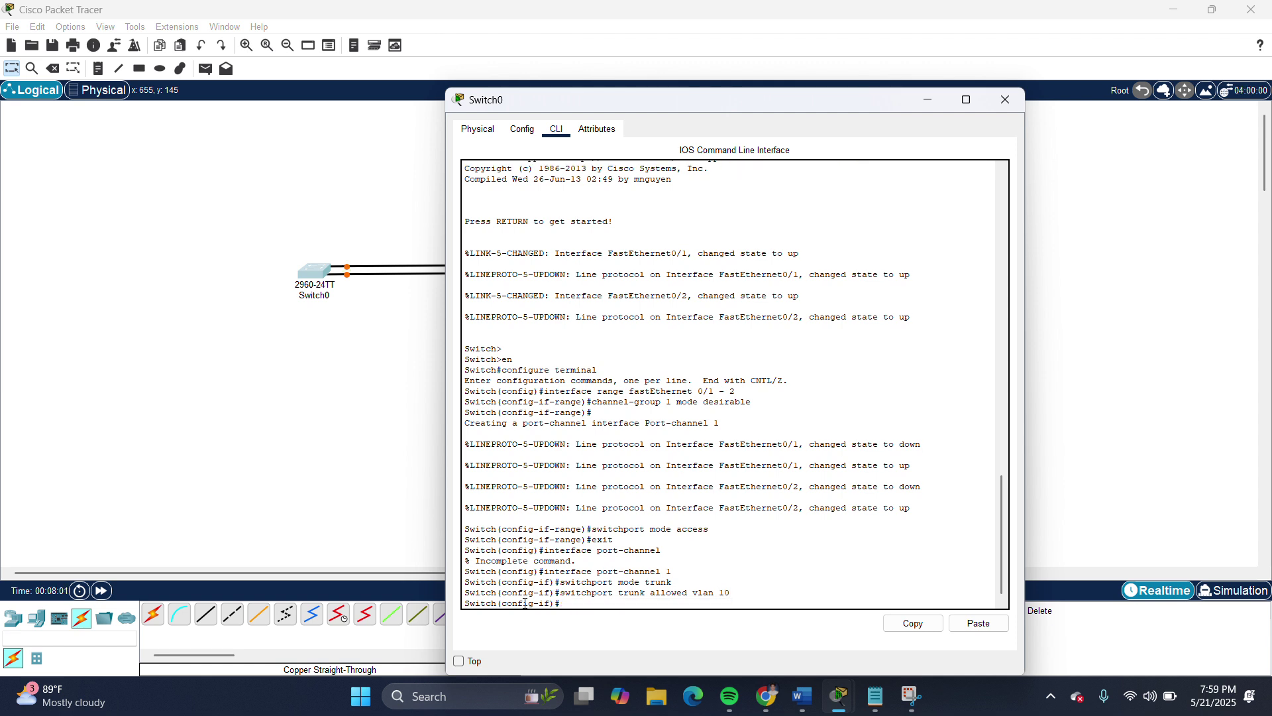
{"action": "type", "text": "exit"}
{"action": "key", "text": "Return"}
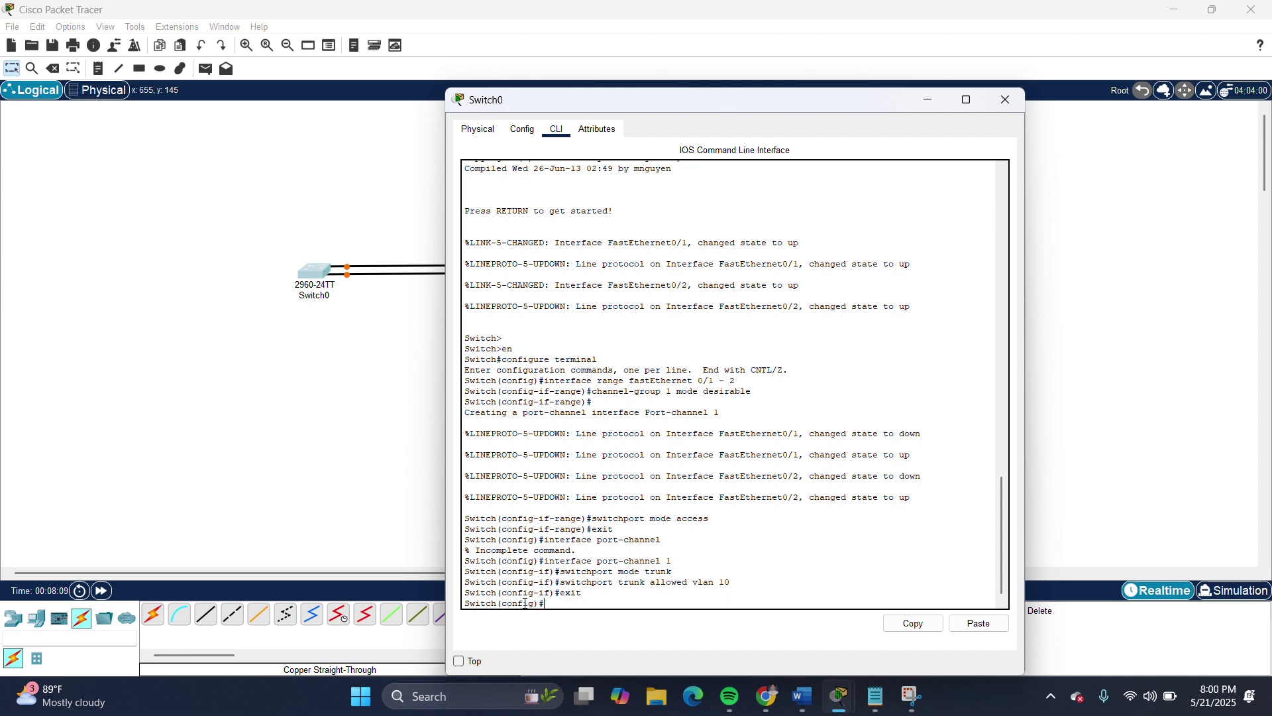
Create VLAN 10 on Switch0 and exit back to global configuration mode
{"action": "type", "text": "vlan"}
{"action": "type", "text": "10"}
{"action": "key", "text": "Return"}
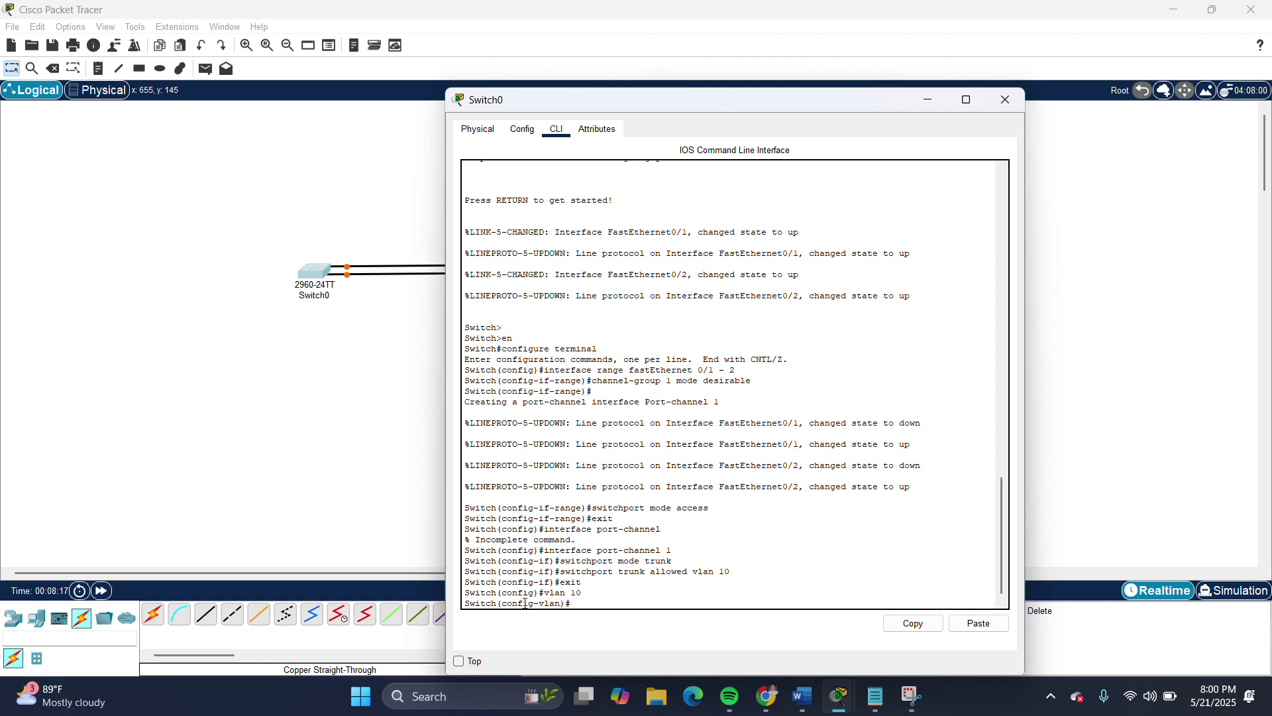
{"action": "type", "text": "exit"}
{"action": "key", "text": "Return"}
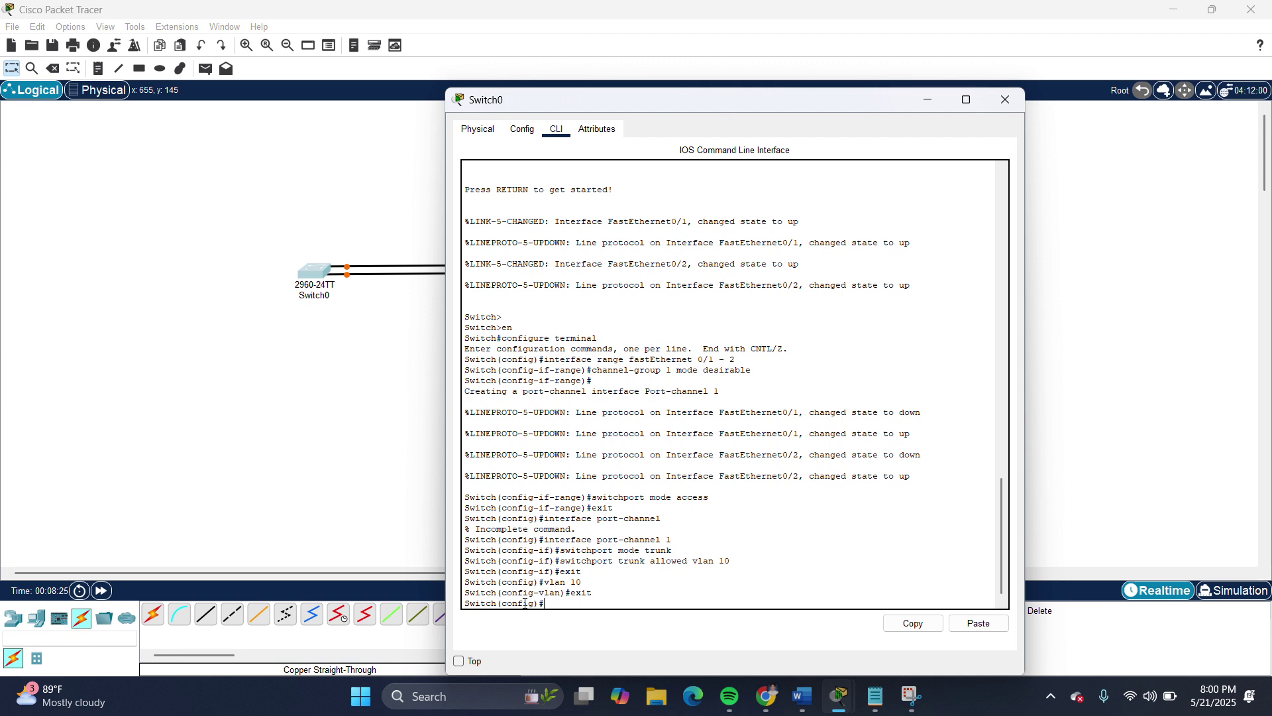
Enter interface configuration mode for interface vlan 10 on Switch0
{"action": "type", "text": "interface vlan 10"}
{"action": "key", "text": "Return"}
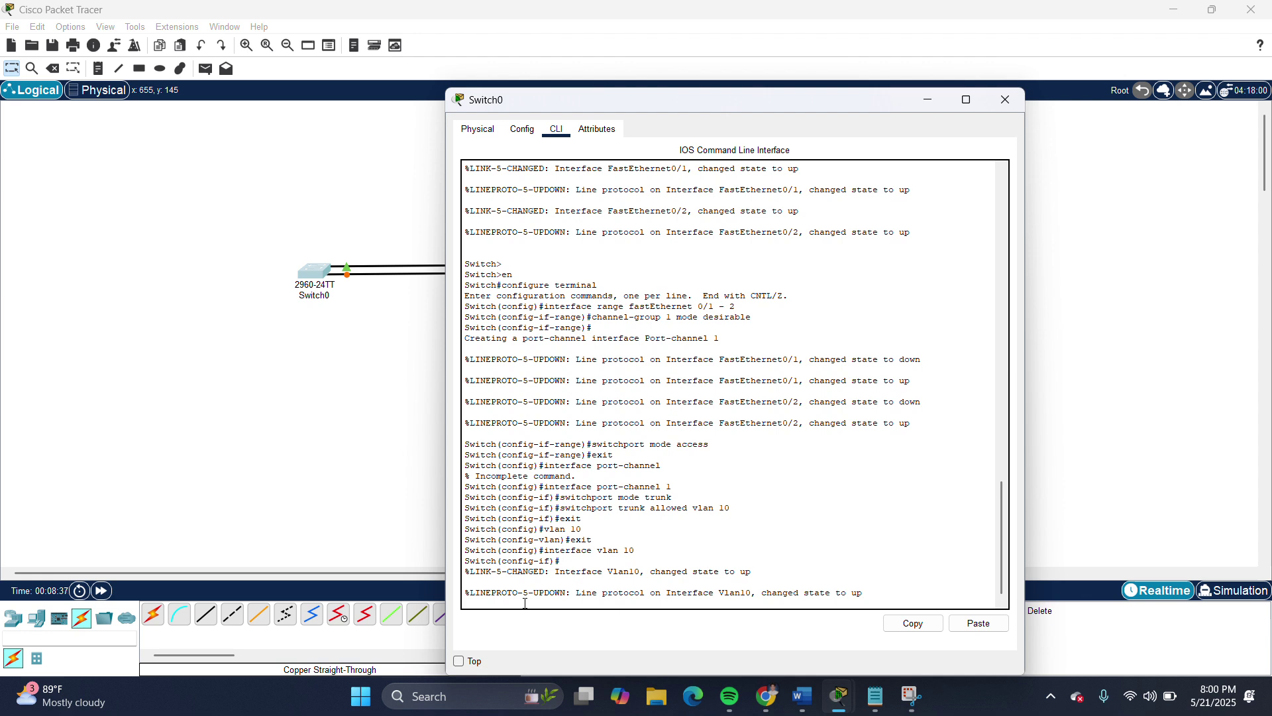
{"action": "key", "text": "Return"}
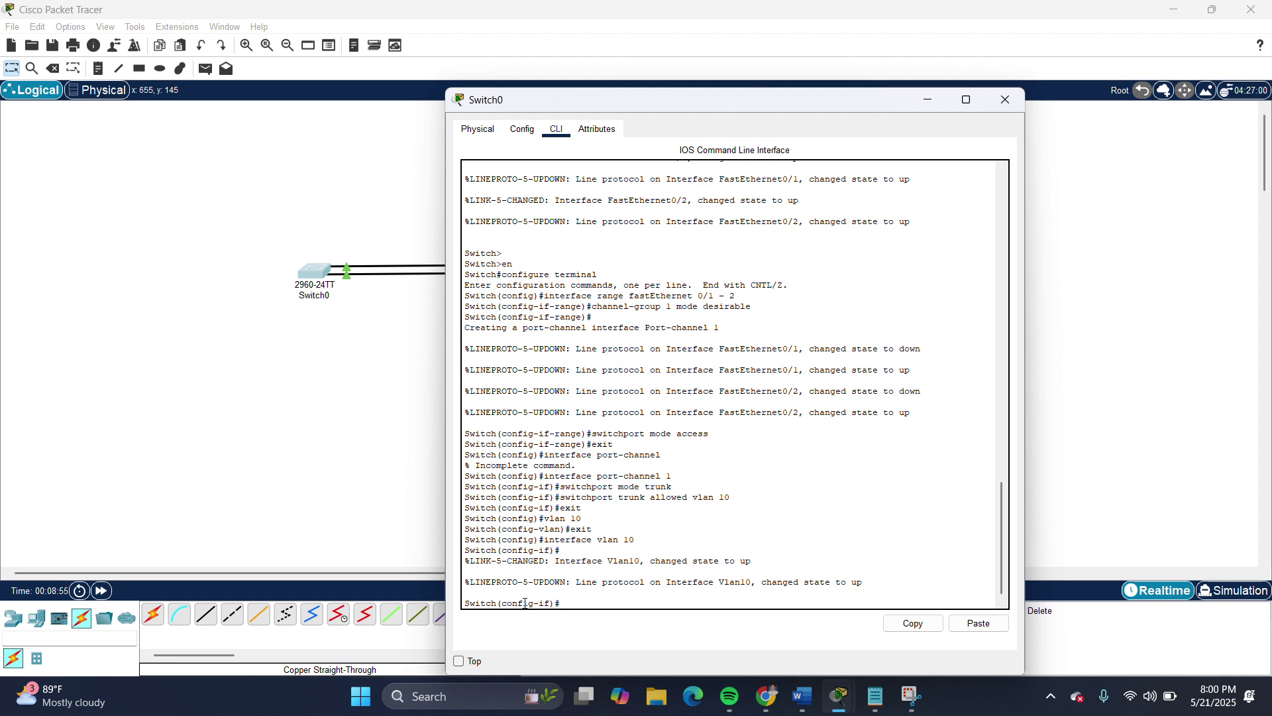
Assign IP address 10.34.0.1 with mask 255.254.0.0 to Switch0's VLAN 10 interface
{"action": "type", "text": "ip address 10.34.0.0"}
{"action": "type", "text": "255.254.0.0"}
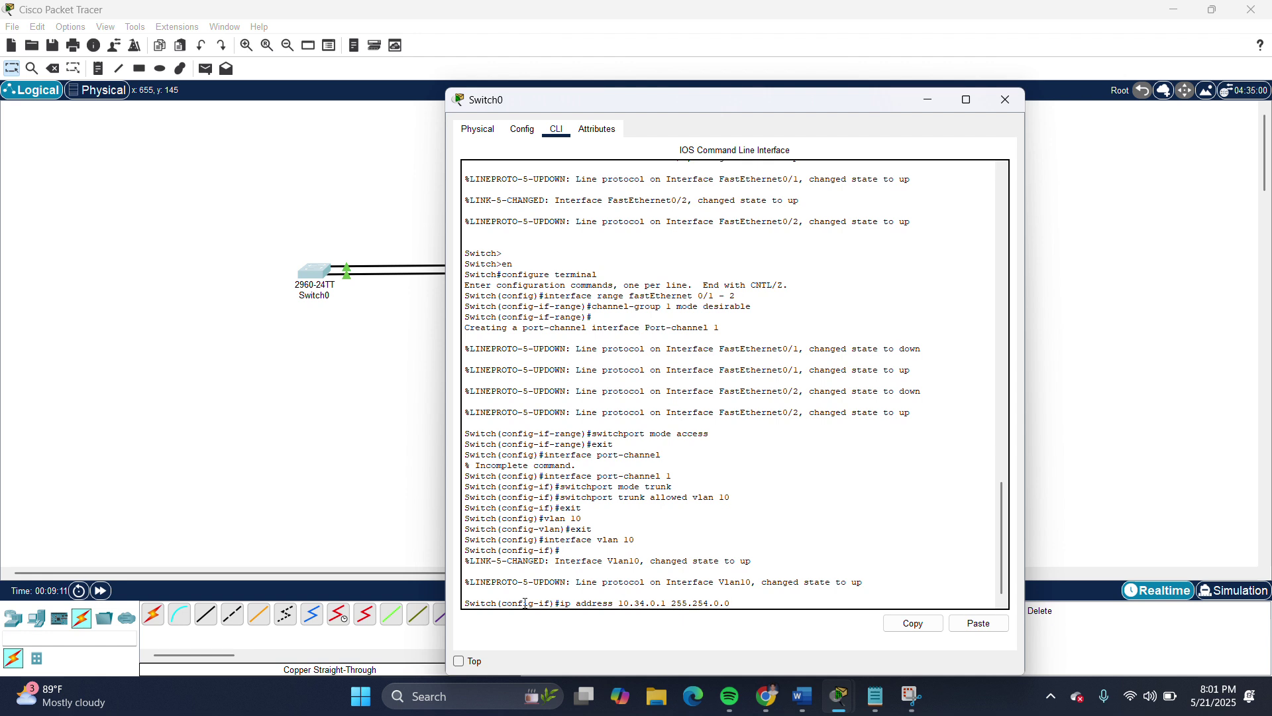
{"action": "key", "text": "Return"}
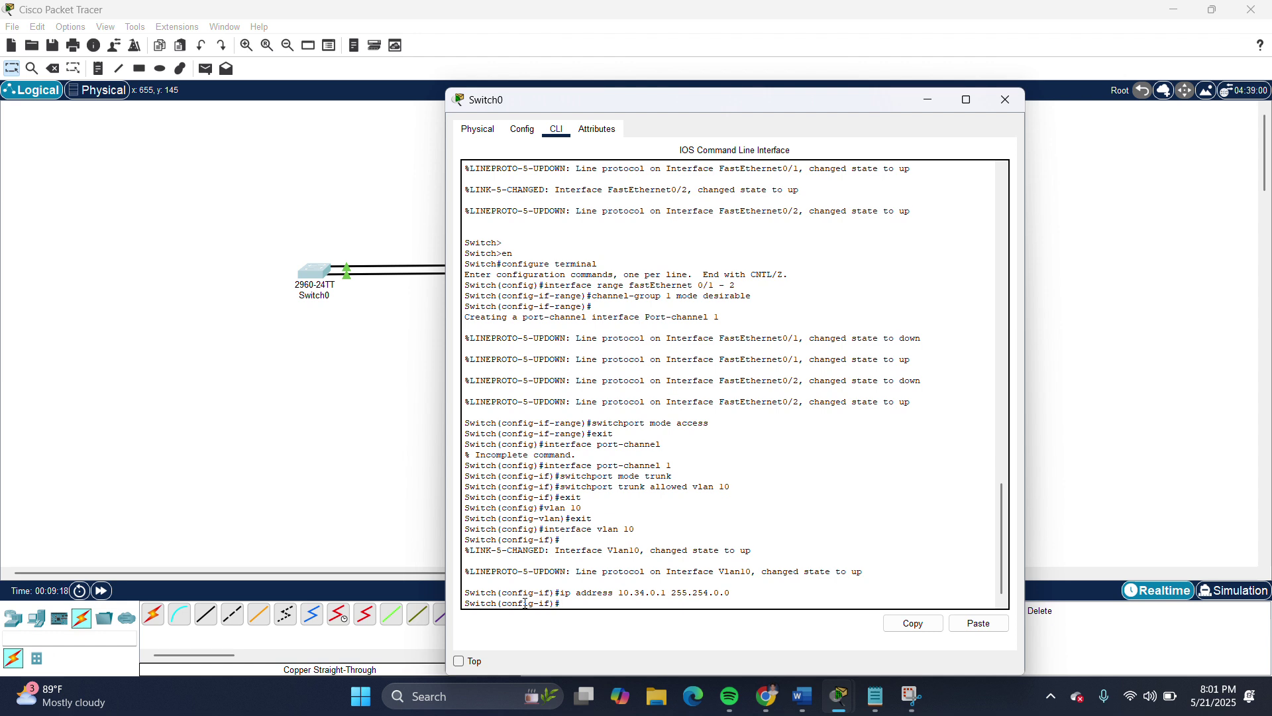
Enable the VLAN 10 interface with no shutdown, exit to global configuration mode, and close Switch0's window
{"action": "type", "text": "no shutdown"}
{"action": "key", "text": "Return"}
{"action": "type", "text": "exi"}
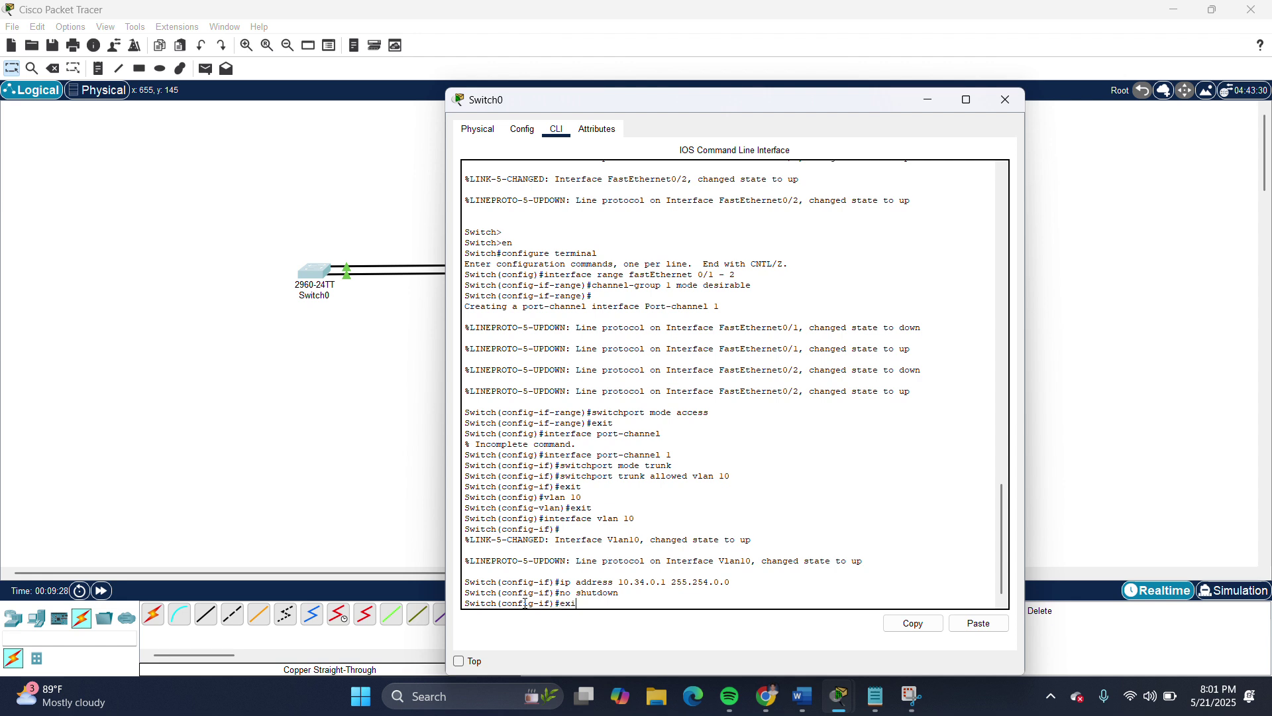
{"action": "type", "text": "t"}
{"action": "key", "text": "Return"}
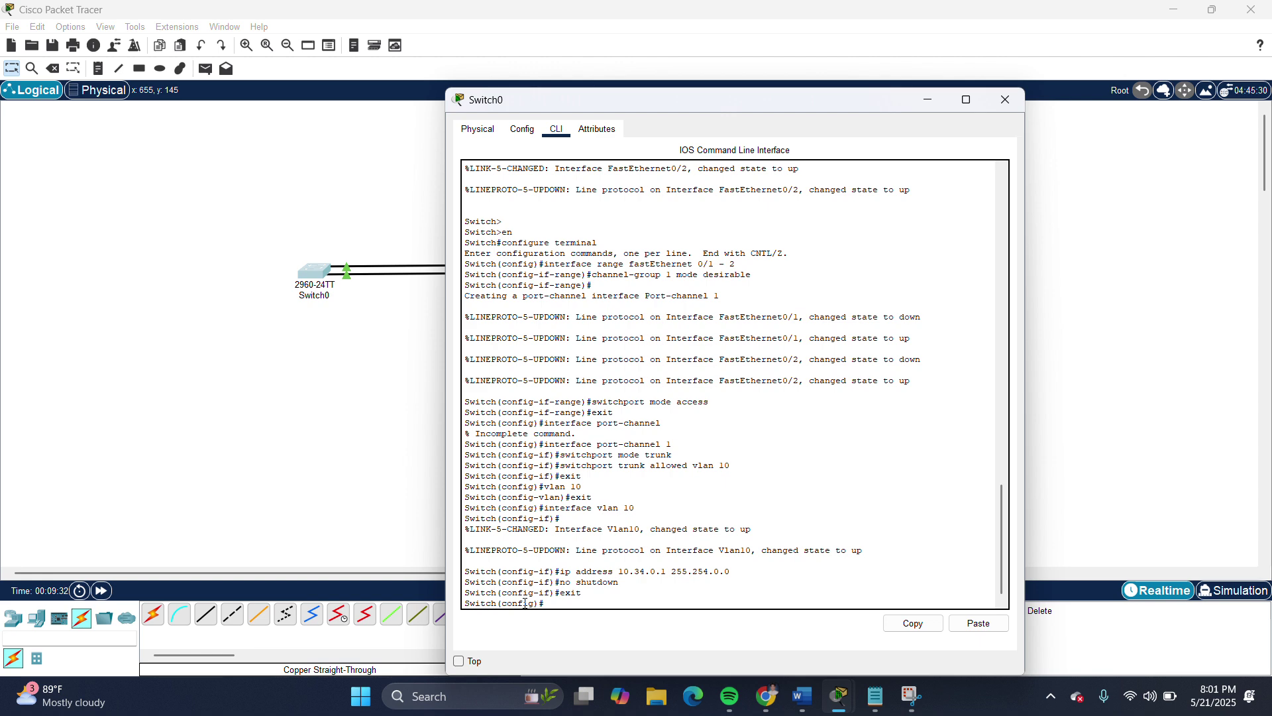
{"action": "left_click", "coordinate": [1007, 103]}
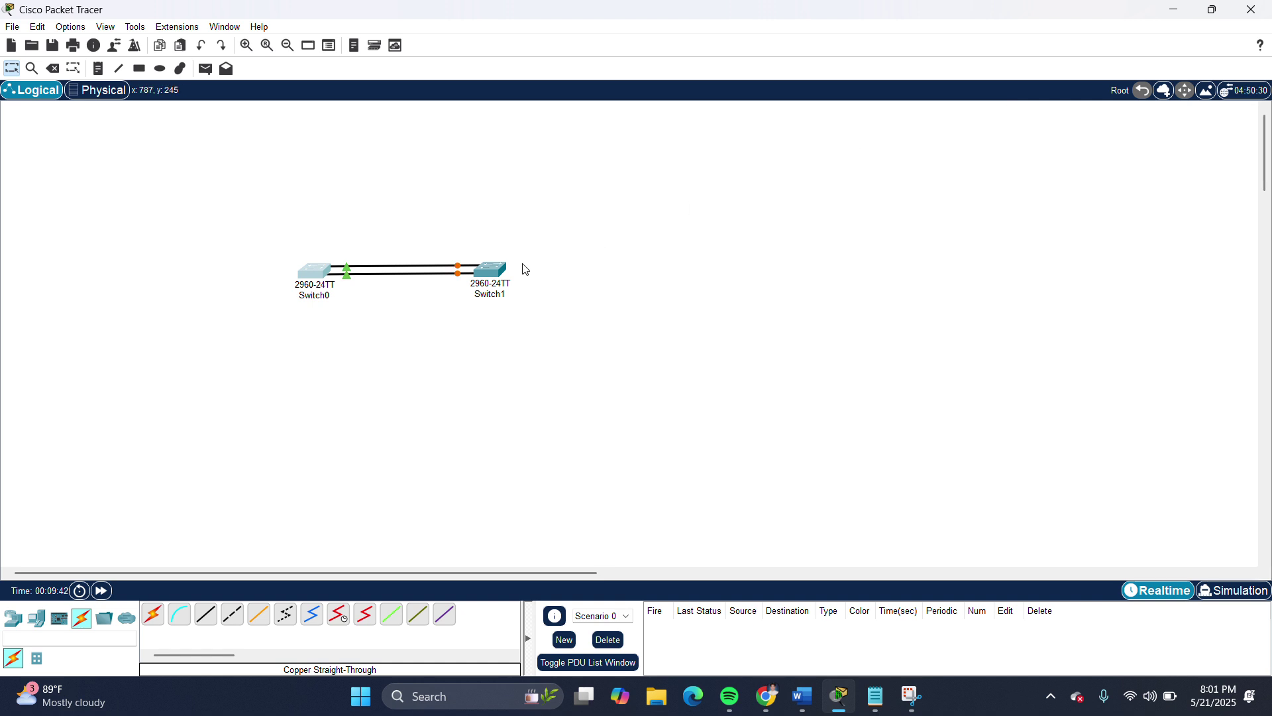
Open Switch1's command line, bring up the user prompt, and move its window to make room beside it
{"action": "left_click", "coordinate": [490, 273]}
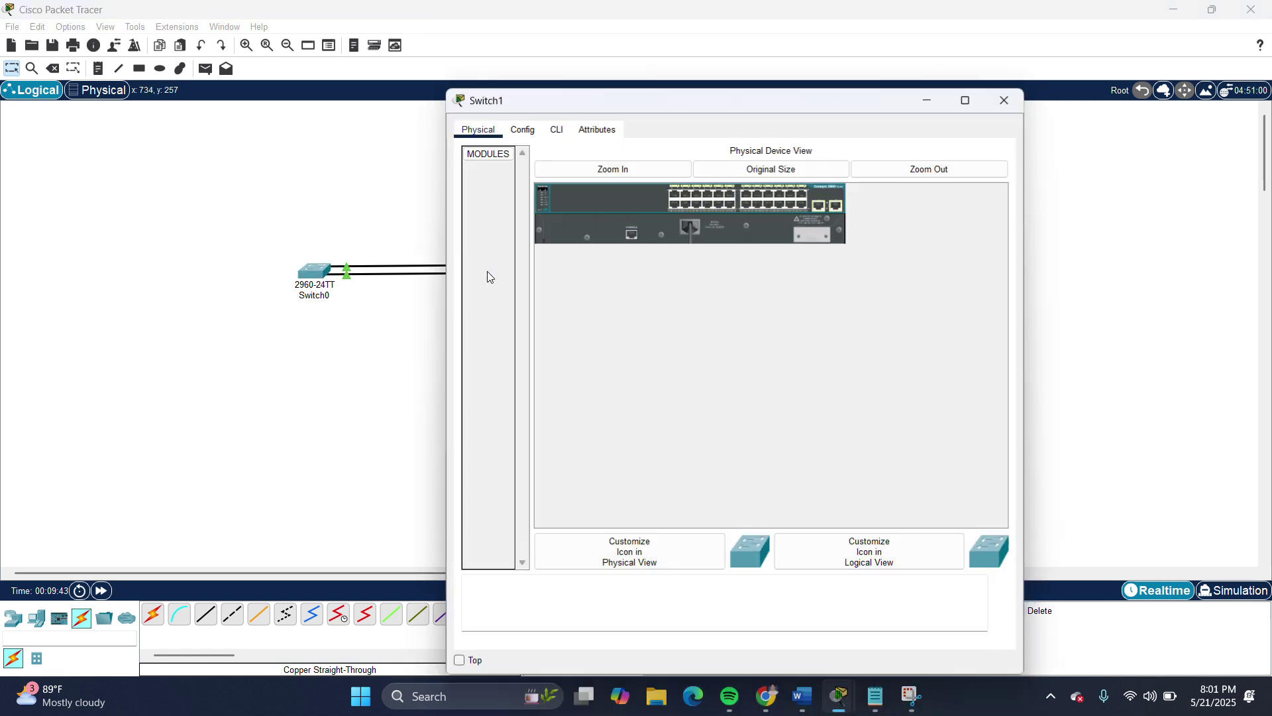
{"action": "left_click", "coordinate": [556, 129]}
{"action": "left_click", "coordinate": [512, 600]}
{"action": "key", "text": "Return"}
{"action": "key", "text": "Return"}
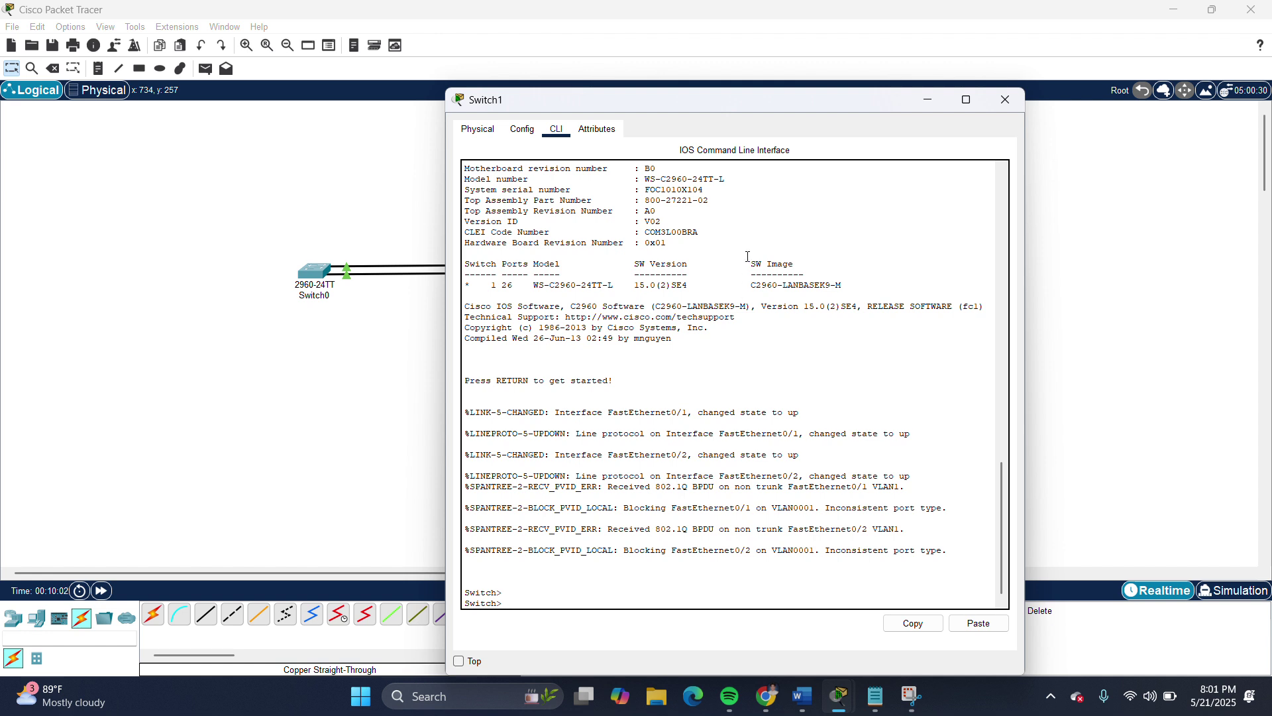
{"action": "left_click_drag", "start_coordinate": [753, 104], "coordinate": [631, 71]}
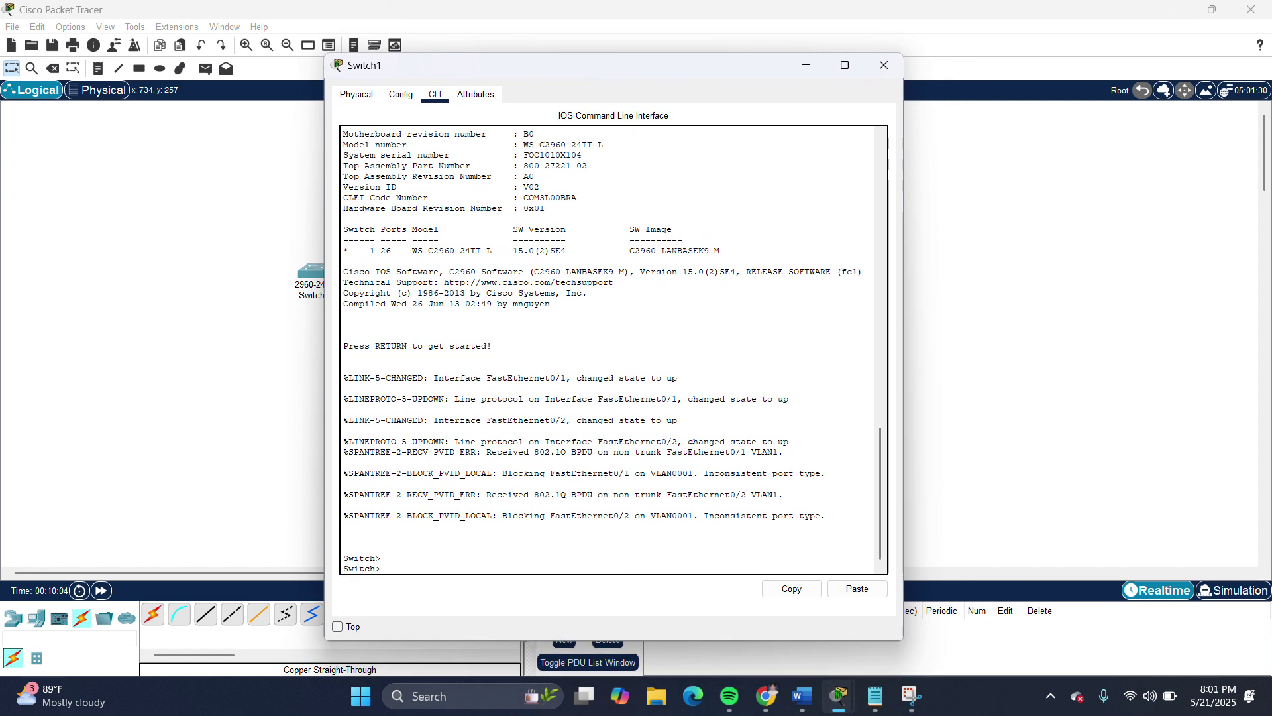
Switch to Notepad and copy the command block under "PAgP Configuration for Switch 2", from enable to the final exit
{"action": "left_click", "coordinate": [875, 695]}
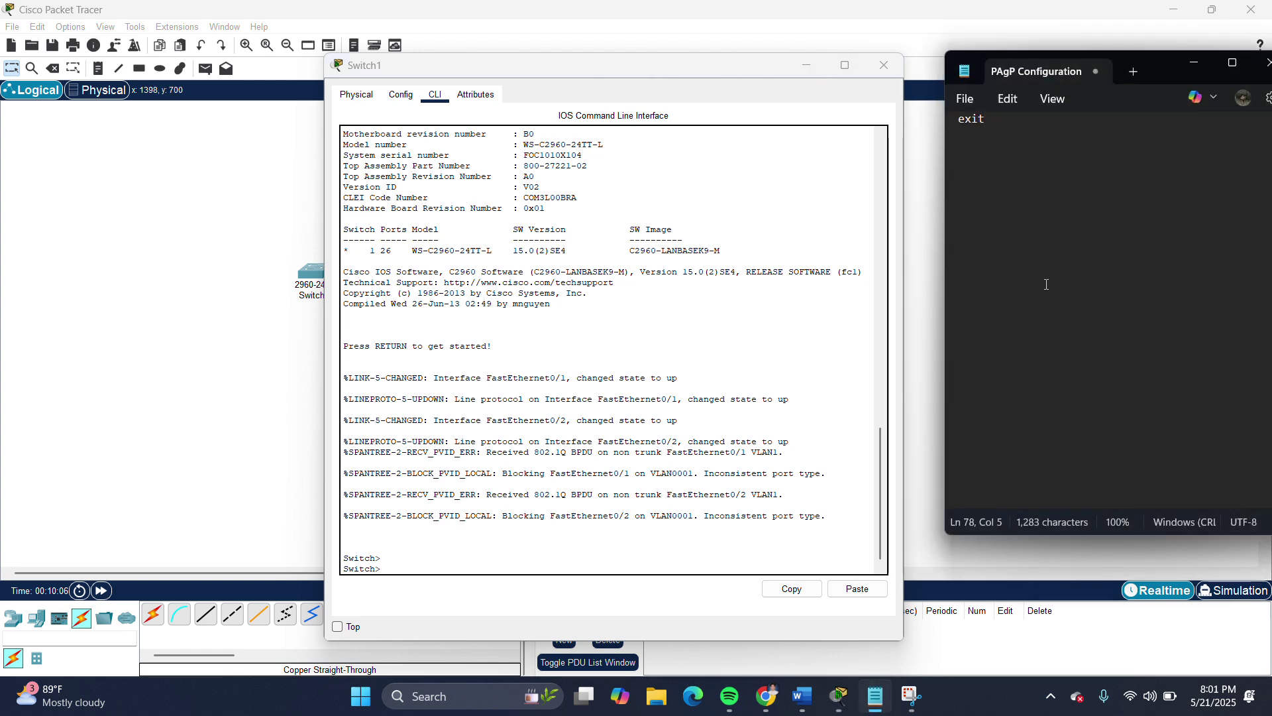
{"action": "scroll", "coordinate": [1046, 284], "scroll_direction": "up", "scroll_amount": 20}
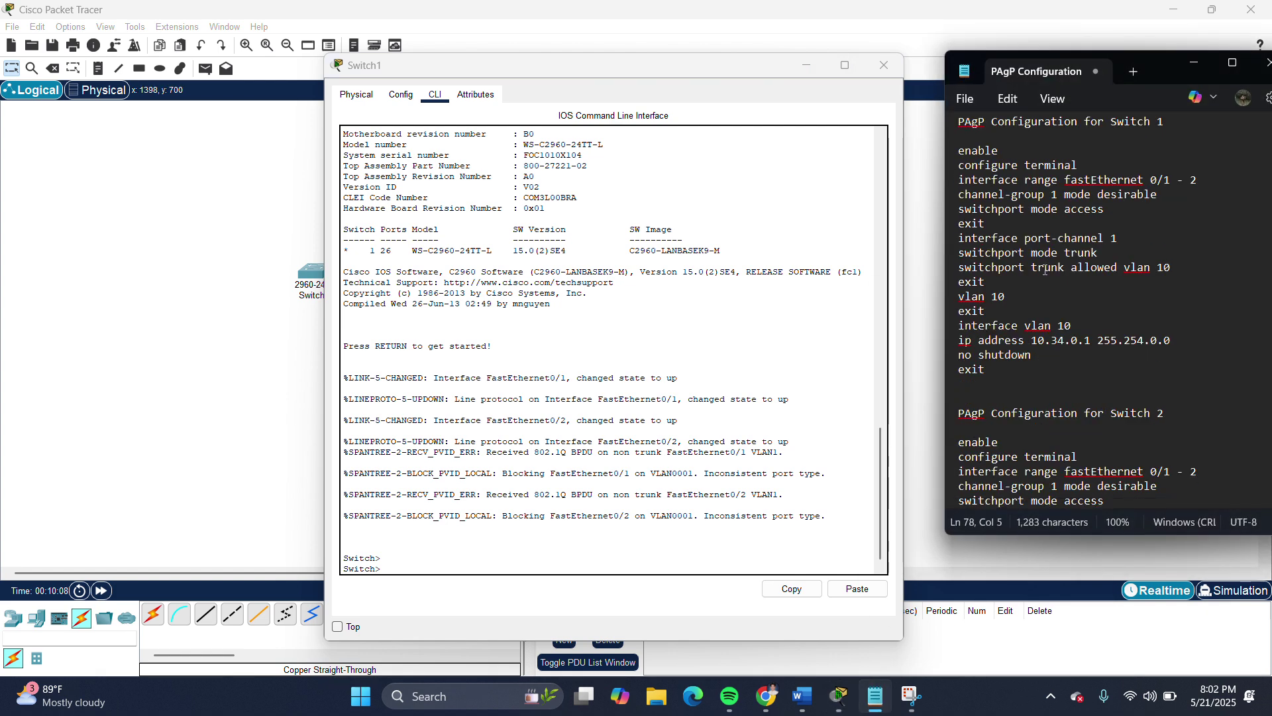
{"action": "scroll", "coordinate": [1045, 270], "scroll_direction": "down", "scroll_amount": 6}
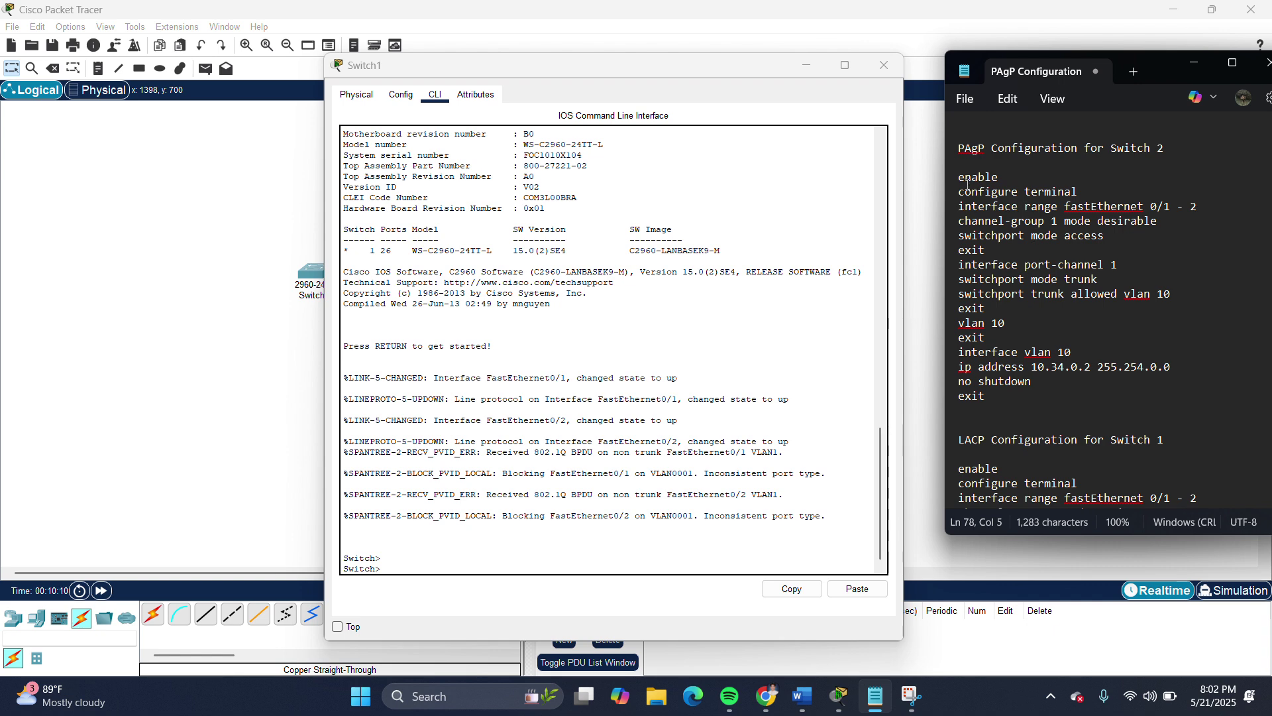
{"action": "left_click_drag", "start_coordinate": [958, 177], "coordinate": [1014, 398]}
{"action": "right_click", "coordinate": [983, 381]}
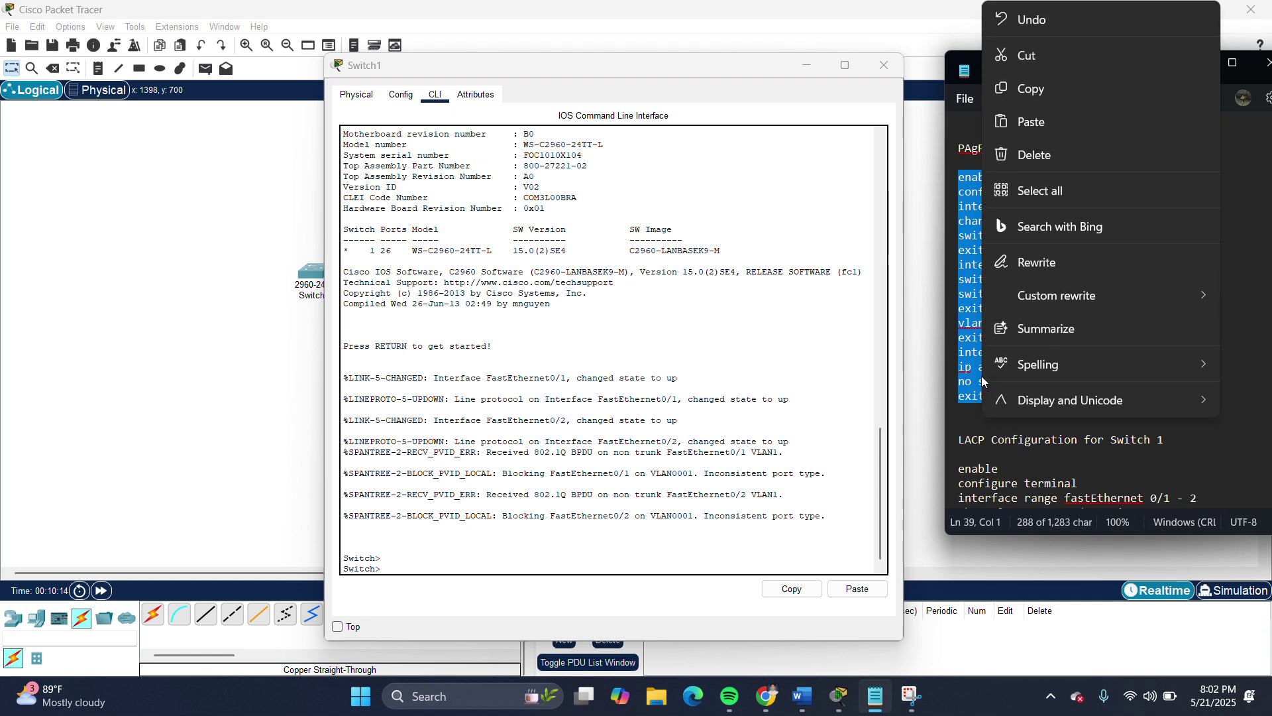
{"action": "left_click", "coordinate": [1068, 86]}
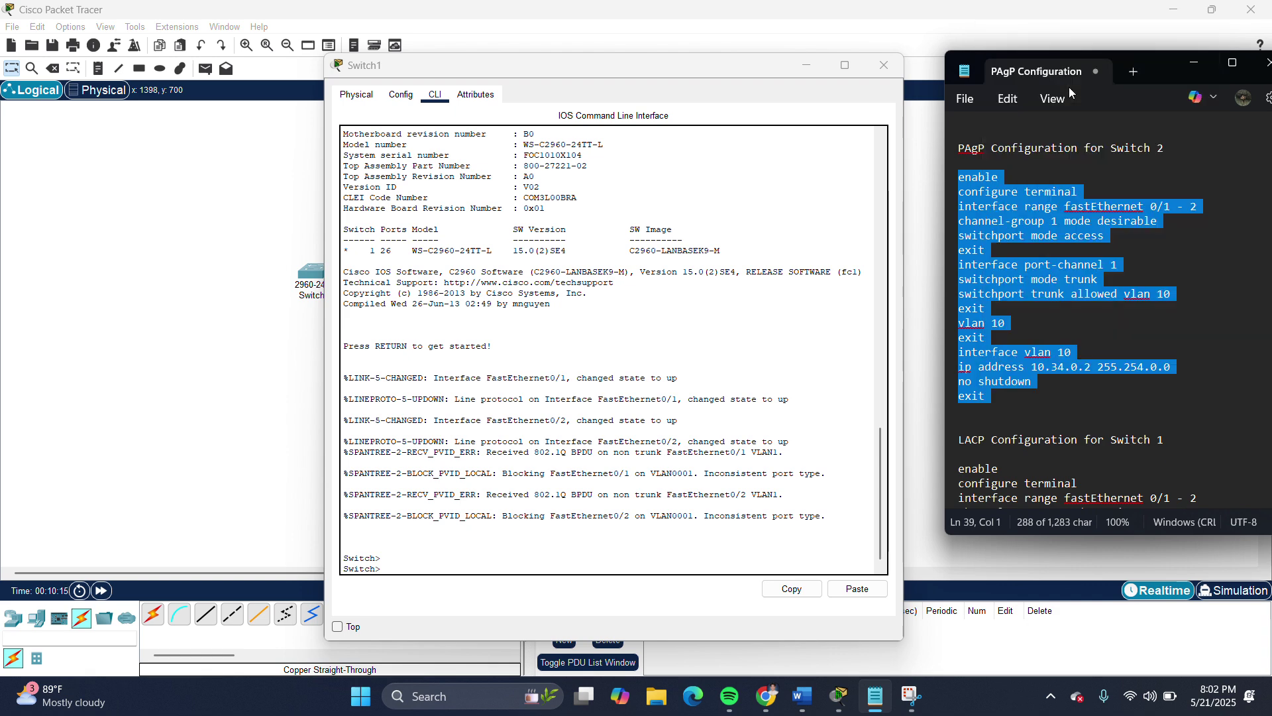
{"action": "left_click", "coordinate": [1031, 371]}
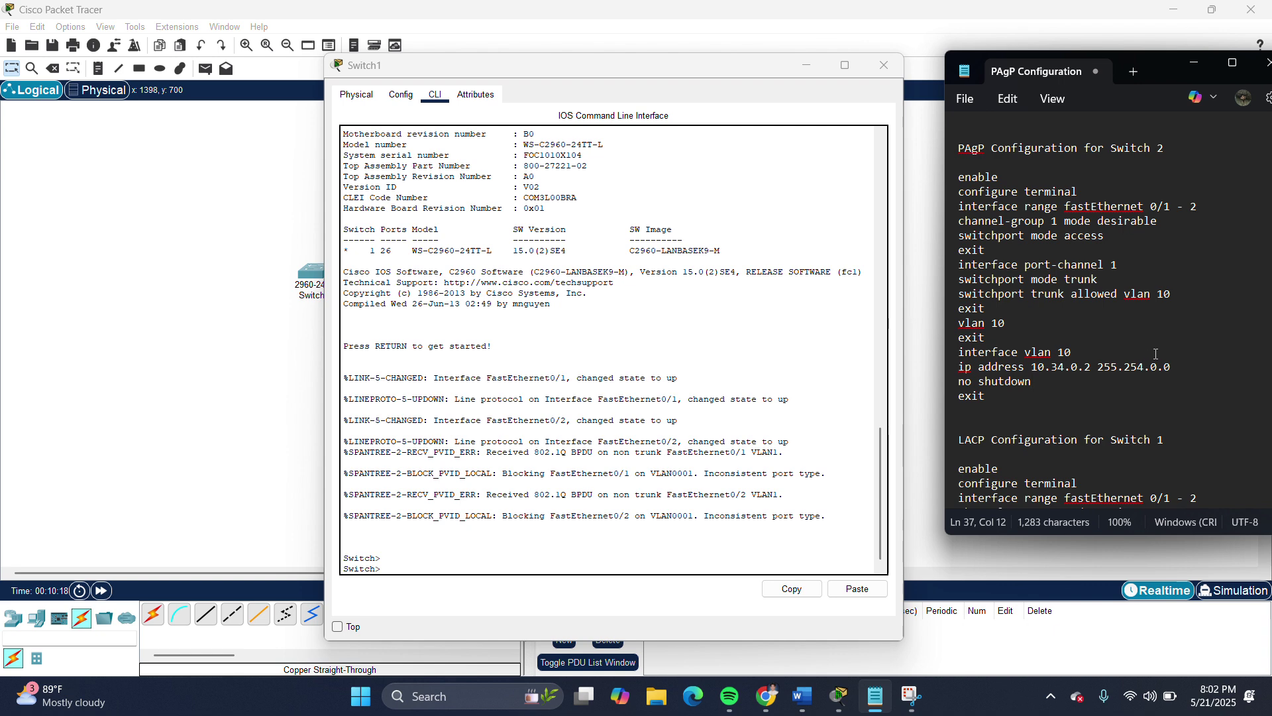
Paste and run the copied PAgP configuration in Switch1's CLI, then put away the Switch1 and Notepad windows
{"action": "left_click", "coordinate": [398, 574]}
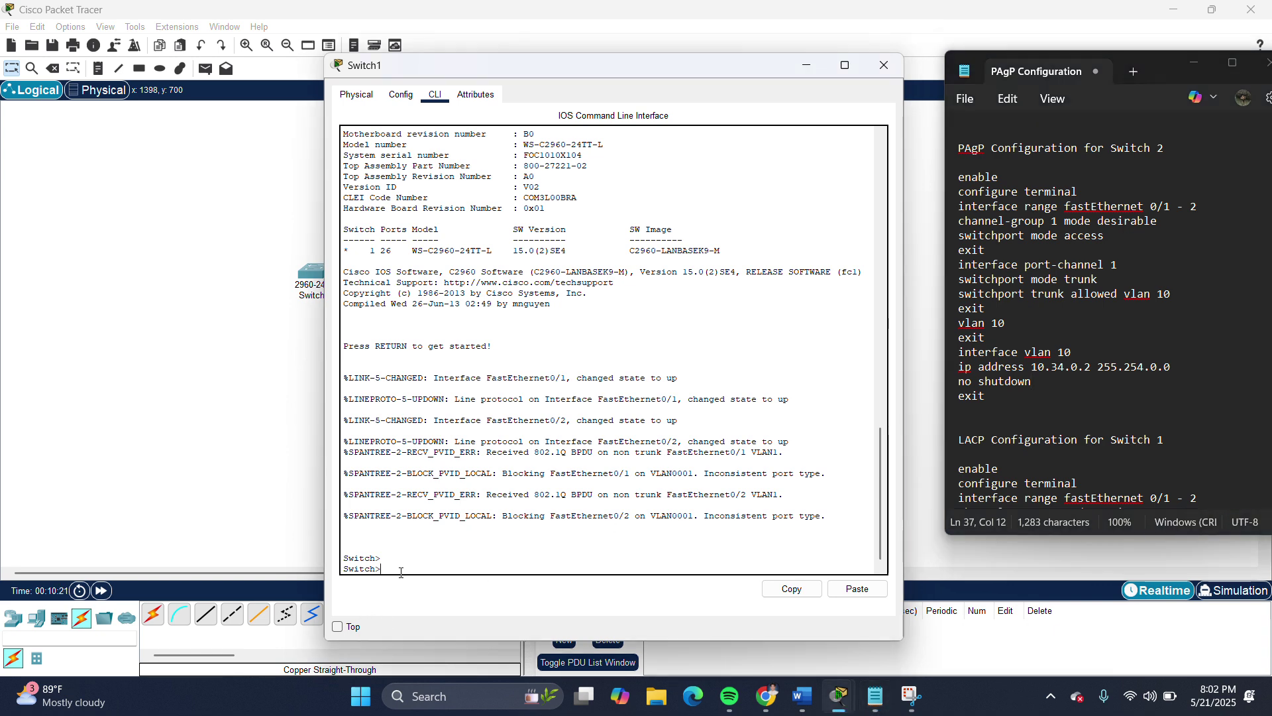
{"action": "left_click", "coordinate": [855, 587]}
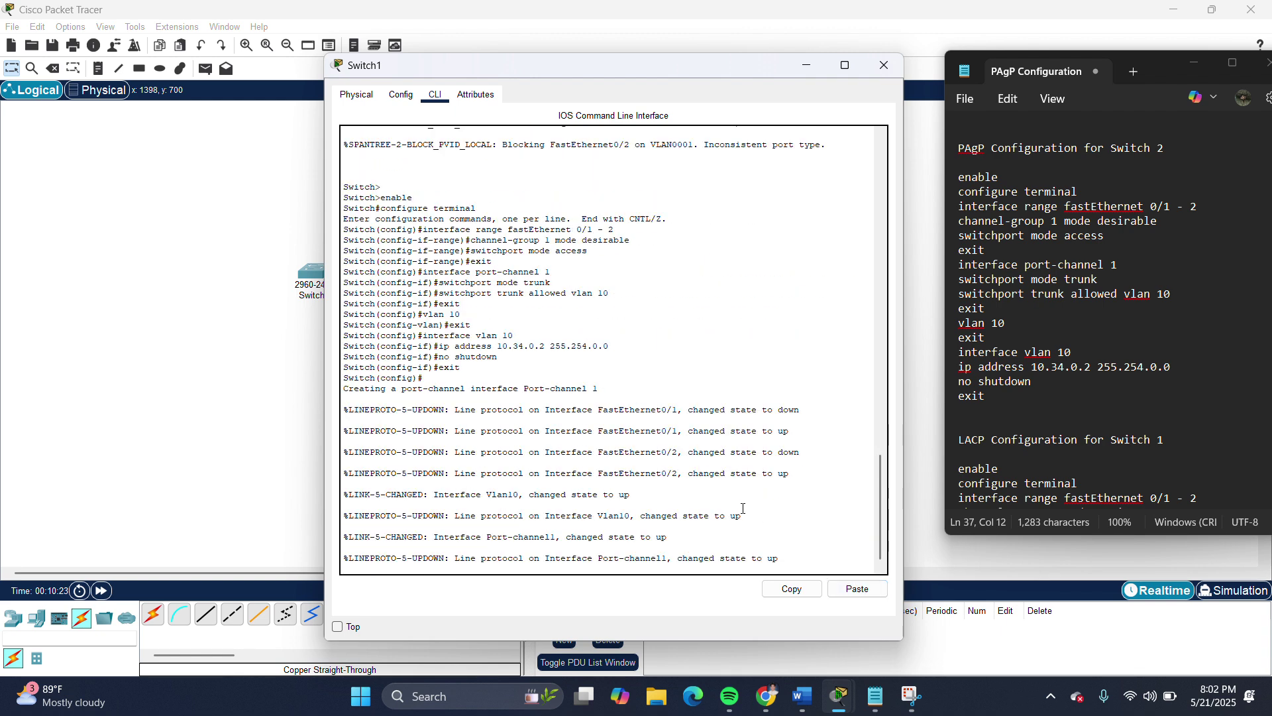
{"action": "key", "text": "Return"}
{"action": "key", "text": "Return"}
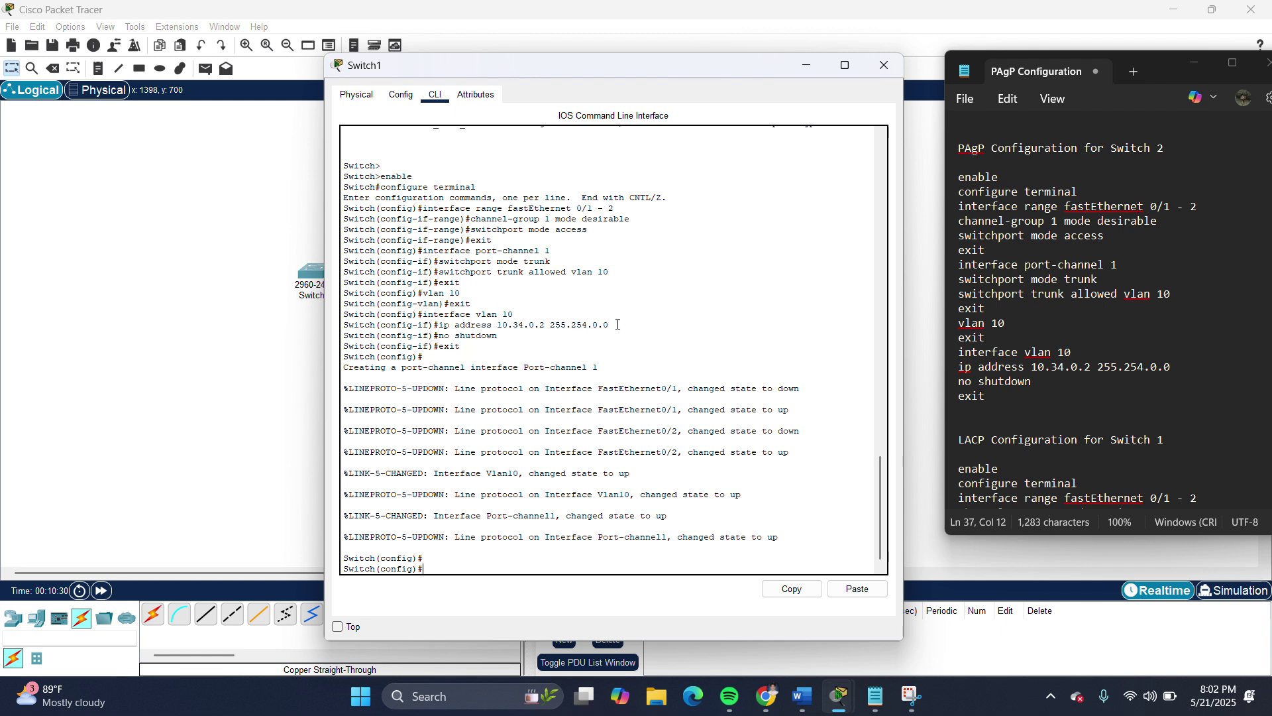
{"action": "left_click_drag", "start_coordinate": [618, 324], "coordinate": [341, 324]}
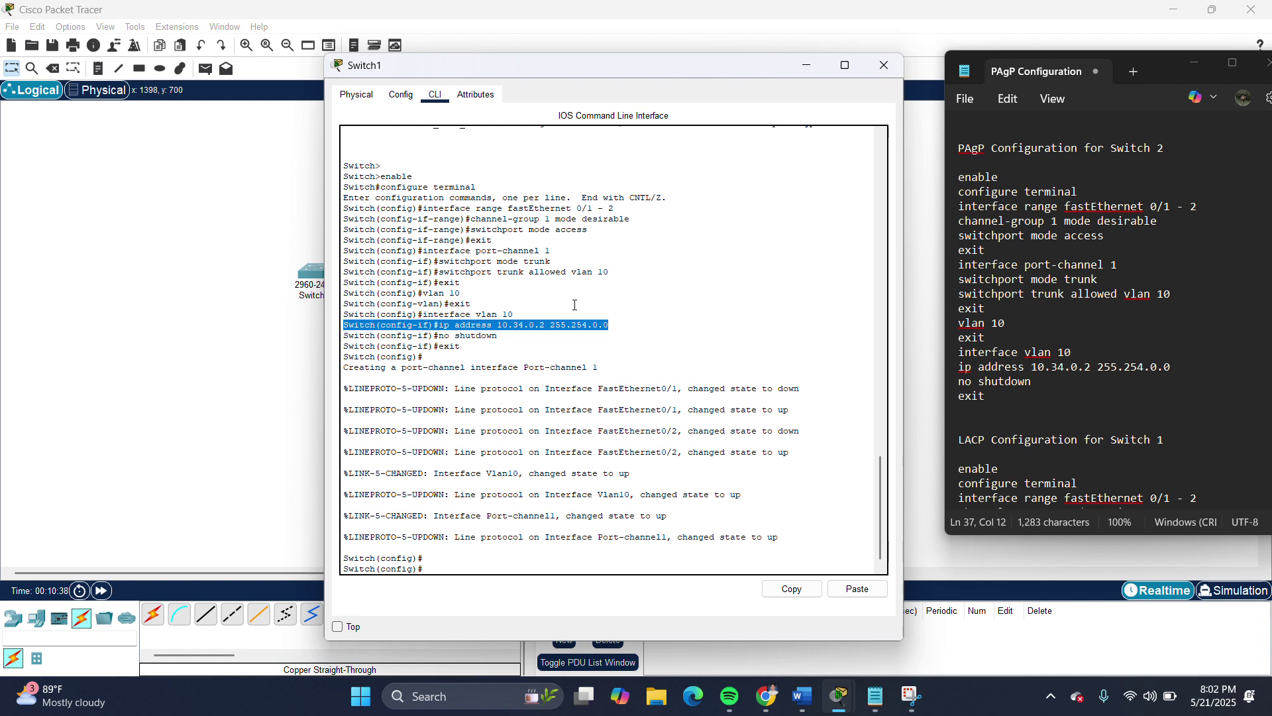
{"action": "left_click", "coordinate": [890, 76]}
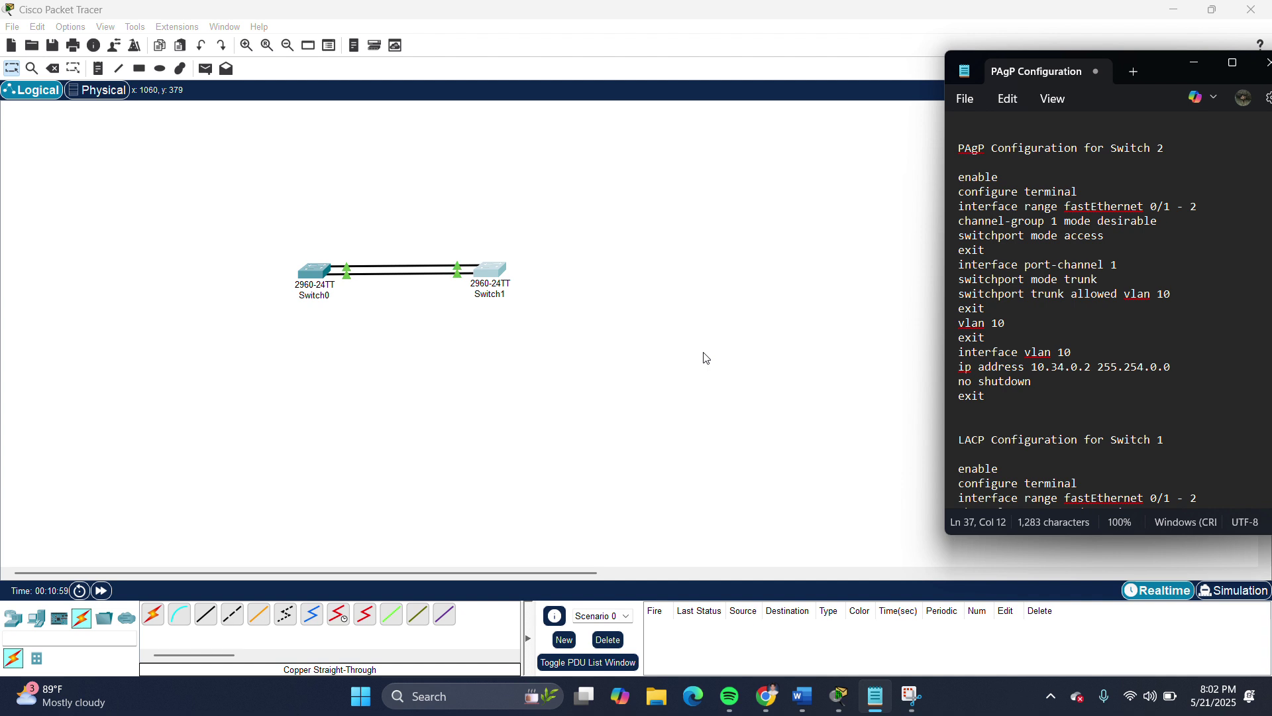
{"action": "left_click", "coordinate": [1196, 61]}
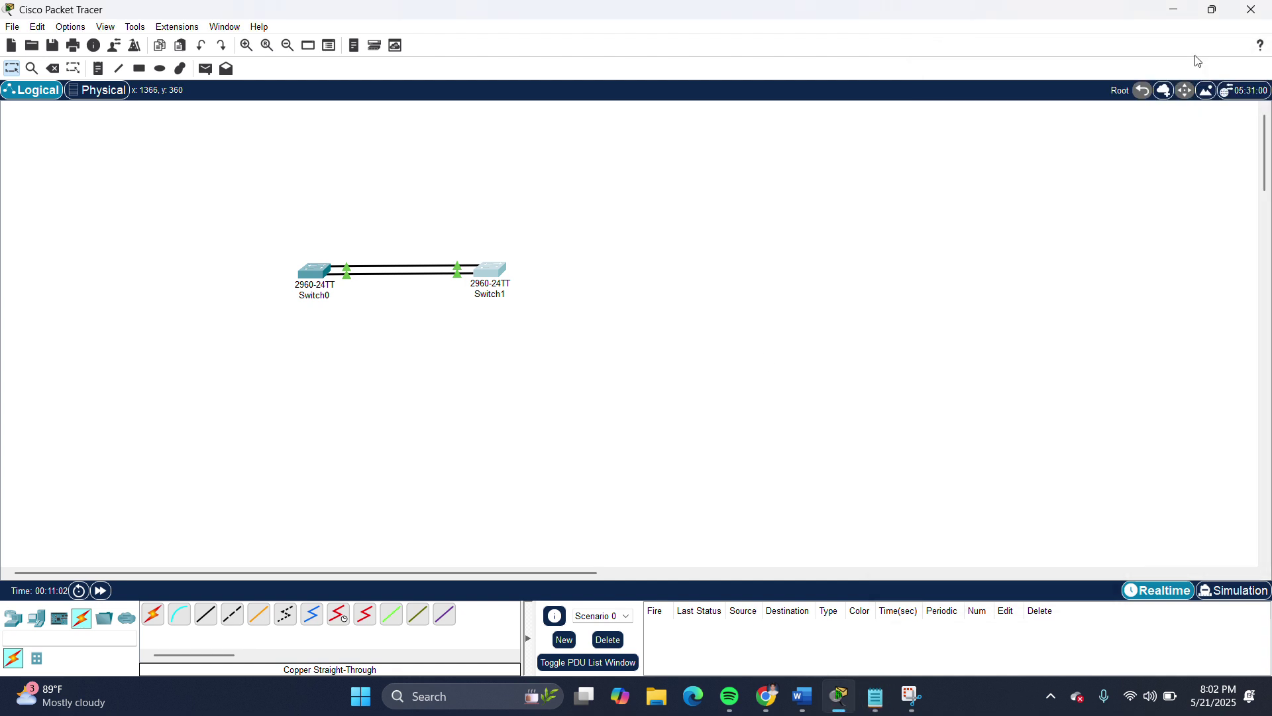
Reopen Switch0's CLI and exit from global configuration mode back to the user EXEC prompt
{"action": "left_click", "coordinate": [312, 269]}
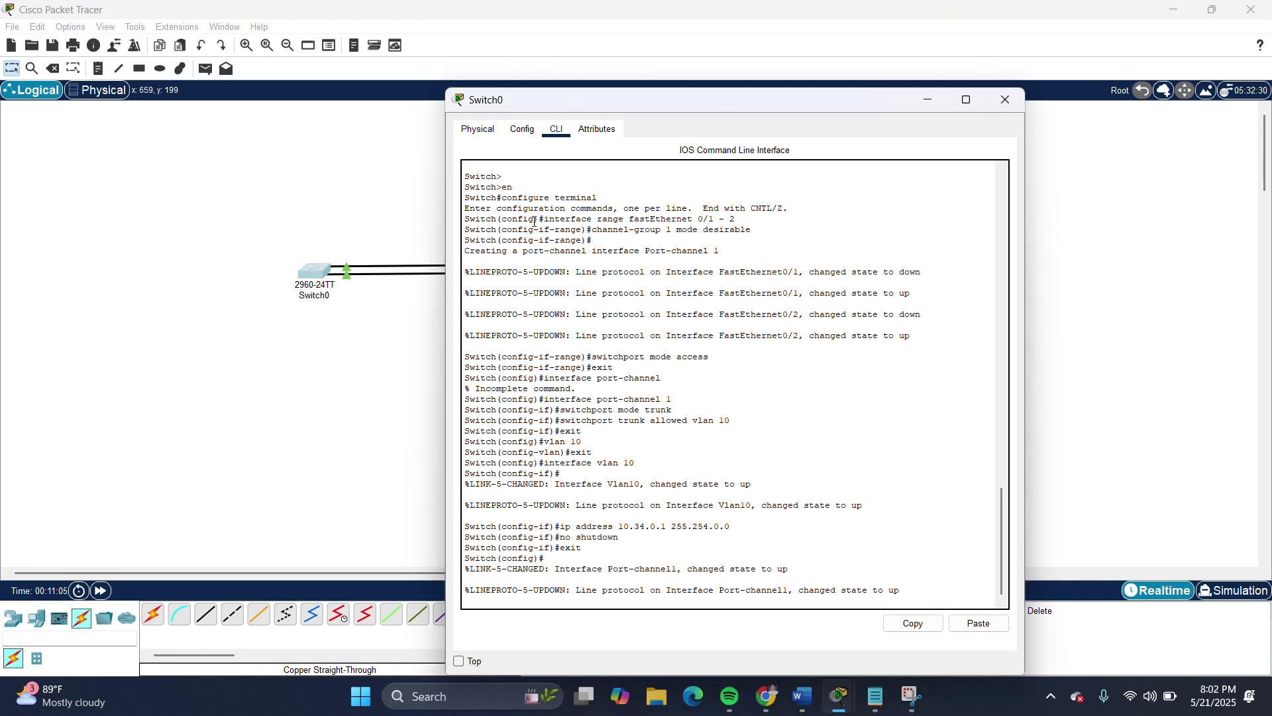
{"action": "key", "text": "Return"}
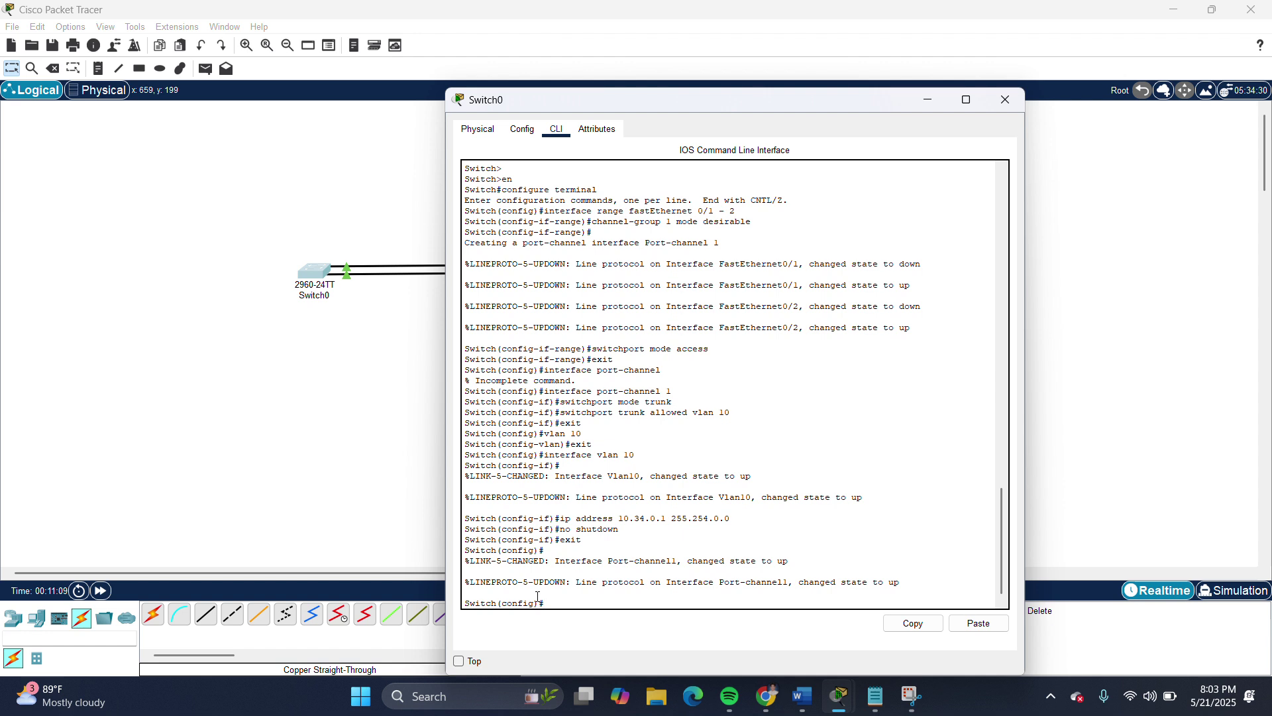
{"action": "type", "text": "exit"}
{"action": "key", "text": "Return"}
{"action": "key", "text": "Return"}
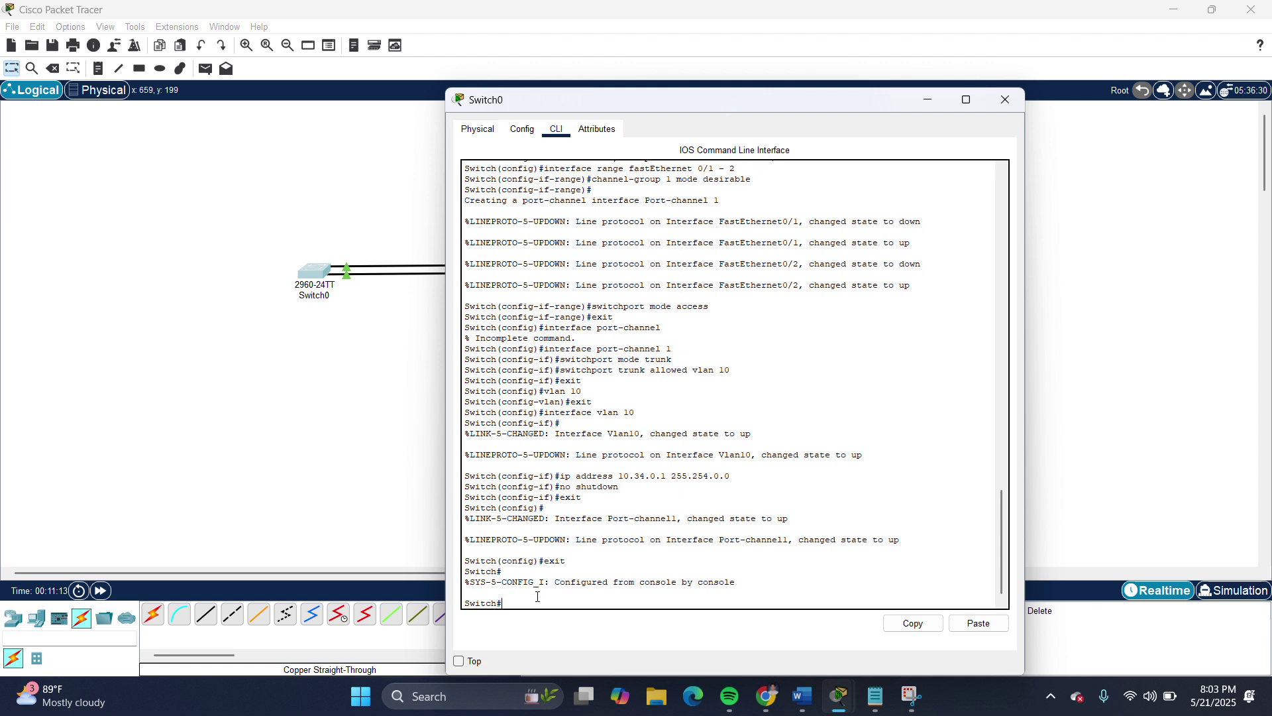
{"action": "type", "text": "exit"}
{"action": "key", "text": "Return"}
{"action": "key", "text": "Return"}
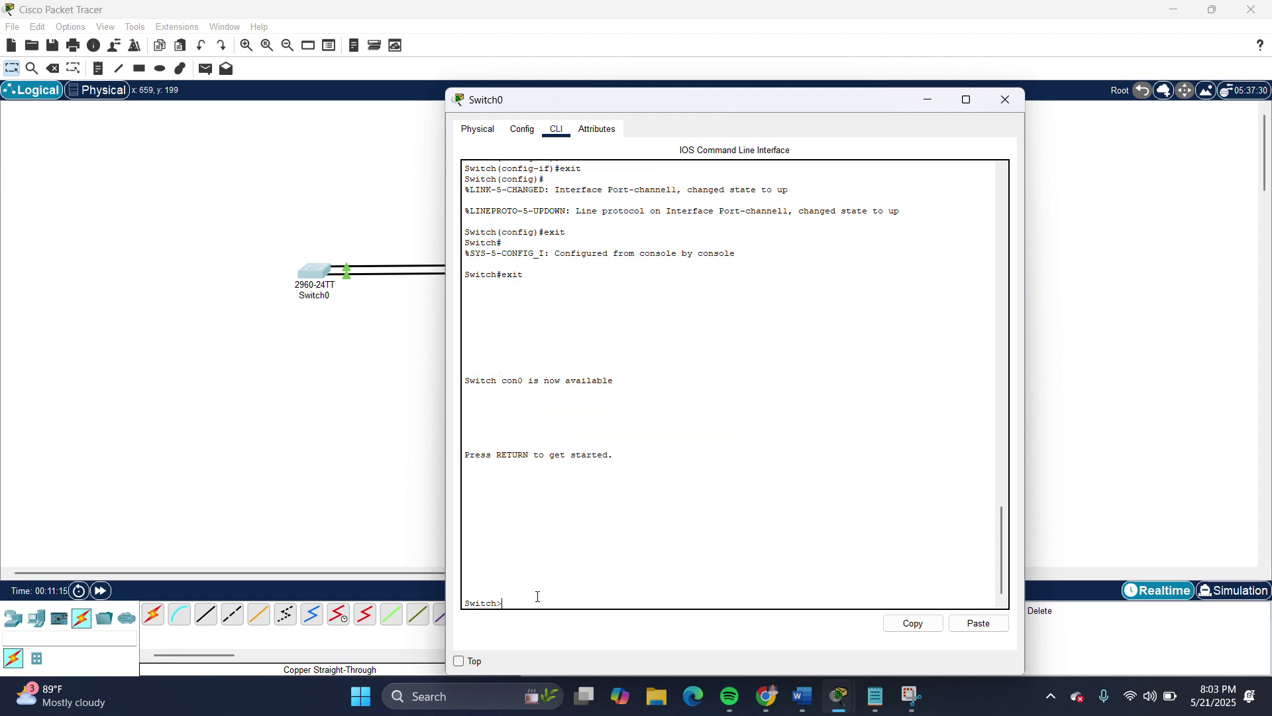
Switch to Notepad and copy the command block under "LACP Configuration for Switch 1", from enable to the final exit
{"action": "mouse_move", "coordinate": [877, 706]}
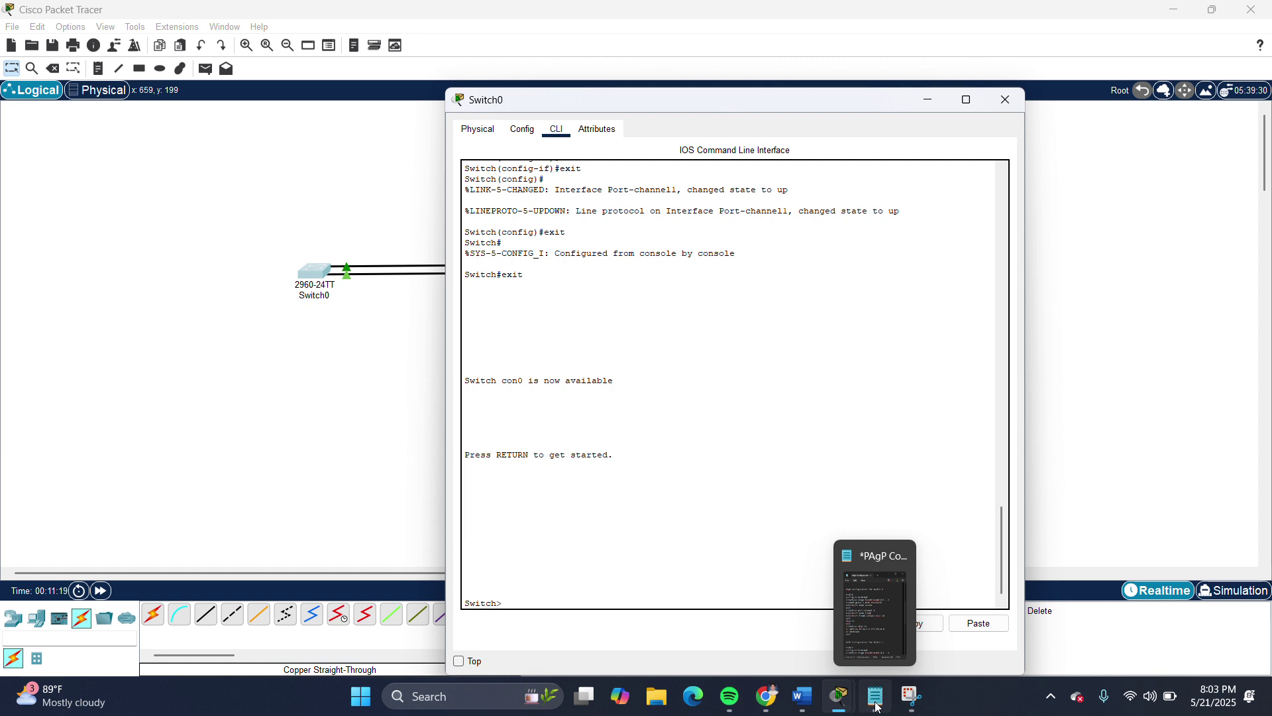
{"action": "left_click", "coordinate": [877, 707]}
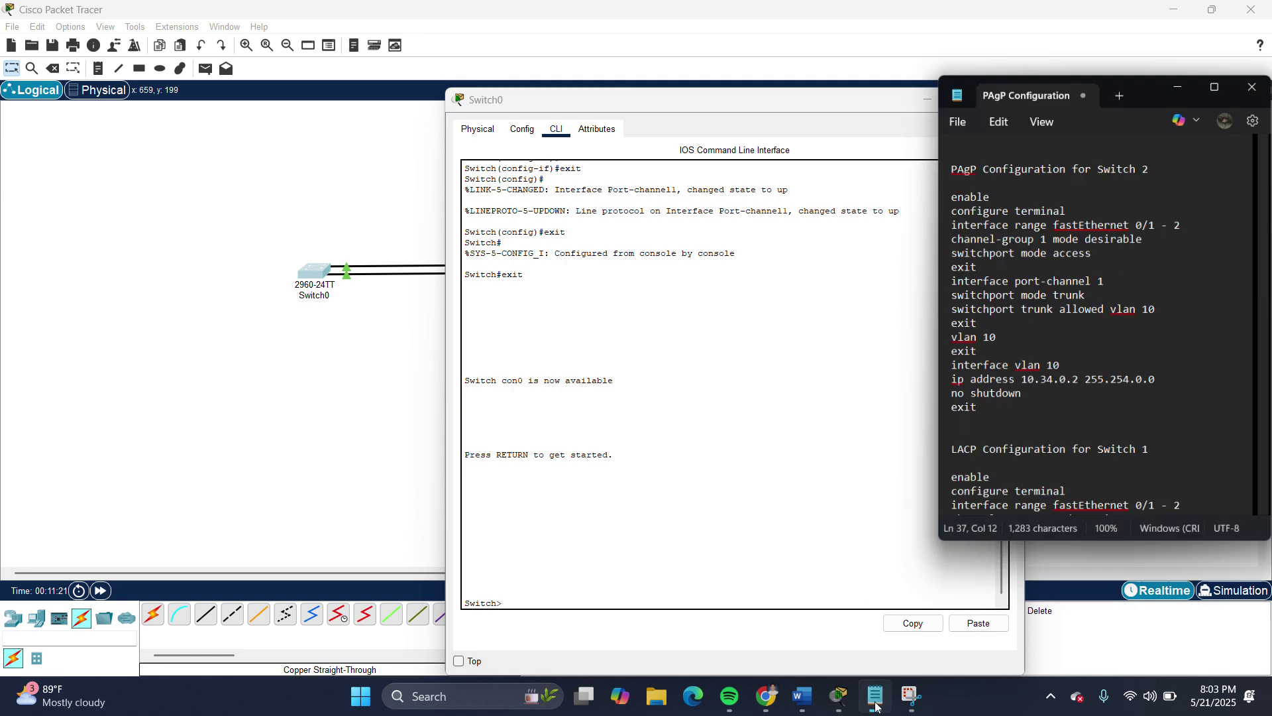
{"action": "scroll", "coordinate": [1027, 418], "scroll_direction": "down", "scroll_amount": 5}
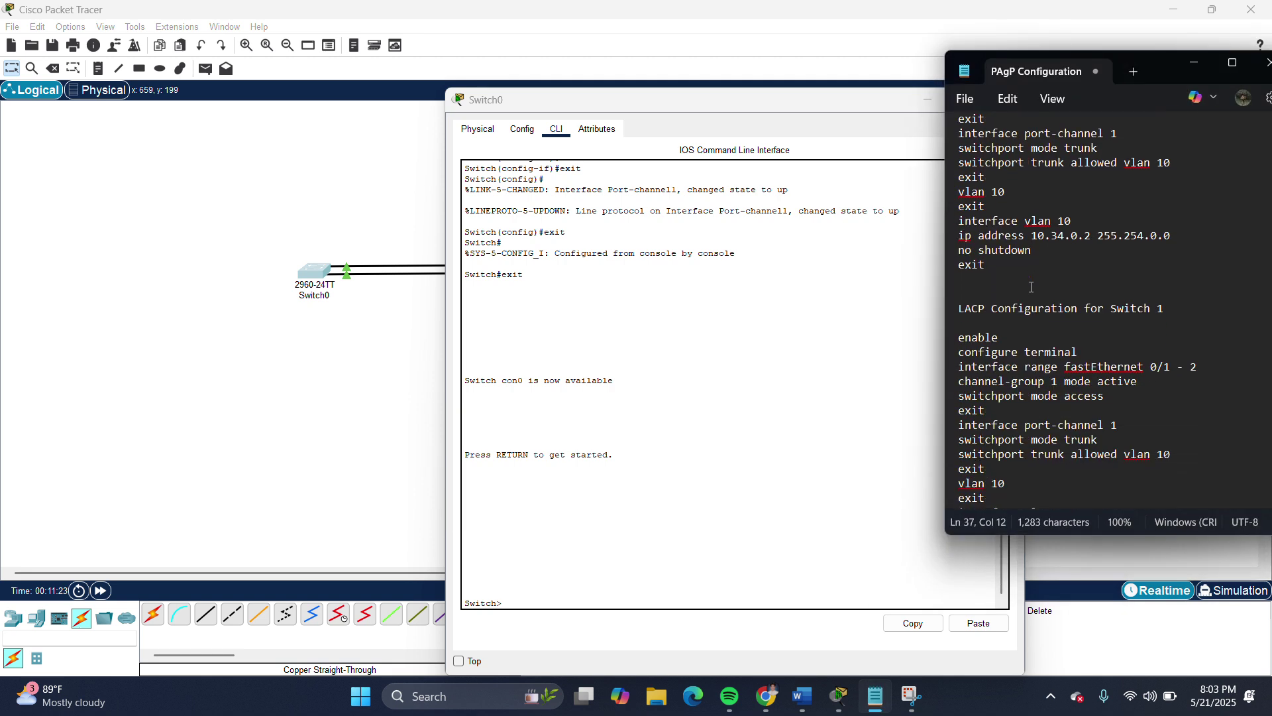
{"action": "scroll", "coordinate": [1031, 287], "scroll_direction": "down", "scroll_amount": 1}
{"action": "left_click_drag", "start_coordinate": [961, 212], "coordinate": [999, 438]}
{"action": "key", "text": "ctrl+c"}
{"action": "right_click", "coordinate": [987, 411]}
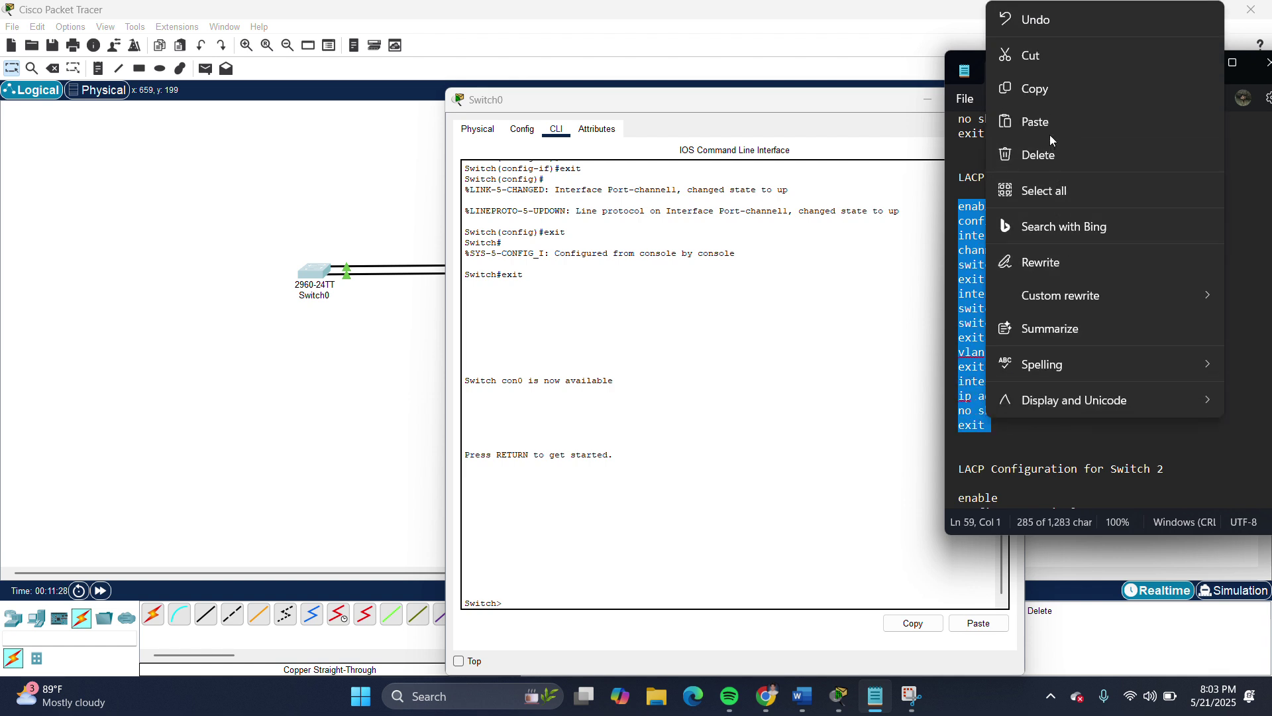
{"action": "left_click", "coordinate": [1054, 93]}
Paste and run the copied LACP configuration (channel-group 1 mode active) in Switch0's CLI, then minimize its window
{"action": "left_click", "coordinate": [571, 599]}
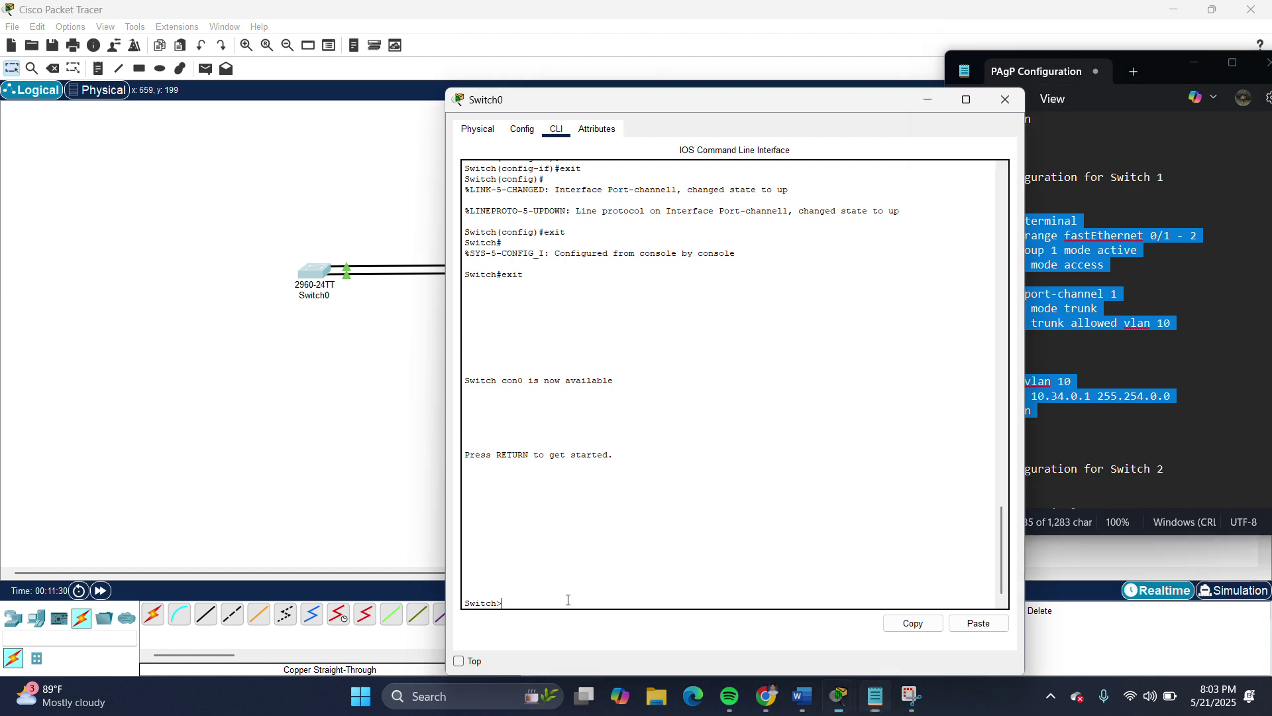
{"action": "left_click", "coordinate": [960, 624]}
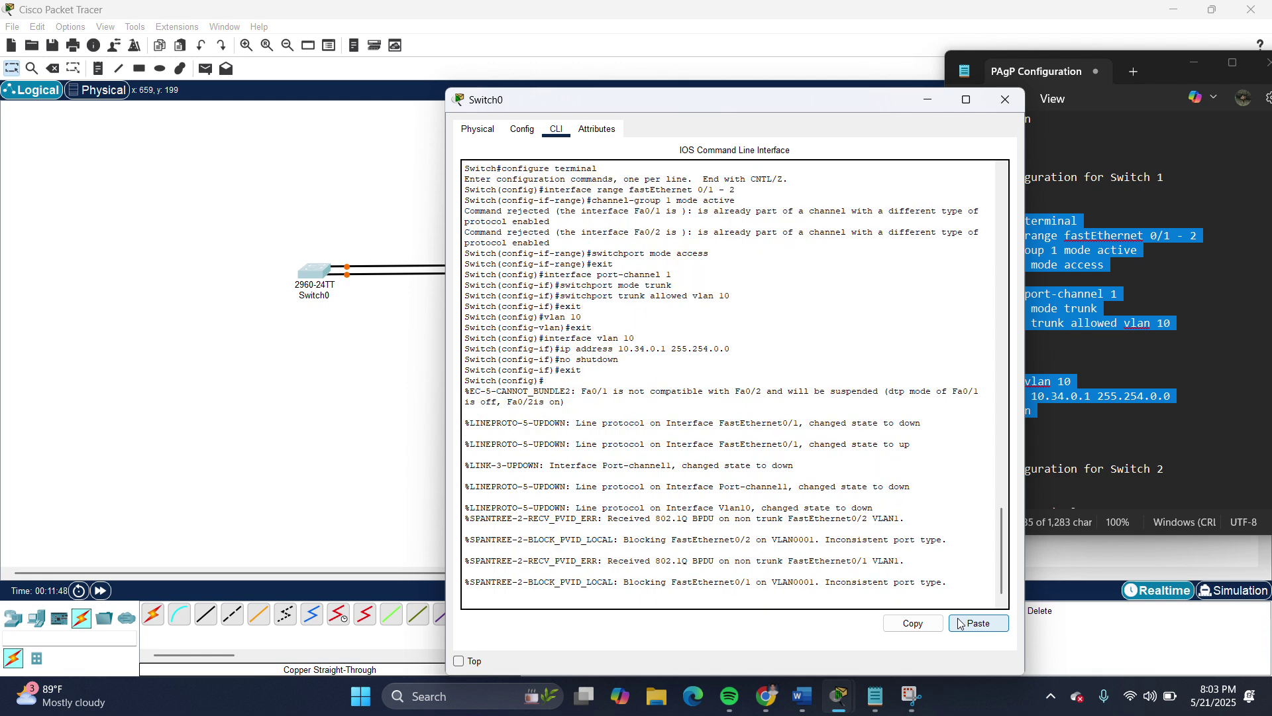
{"action": "key", "text": "Return"}
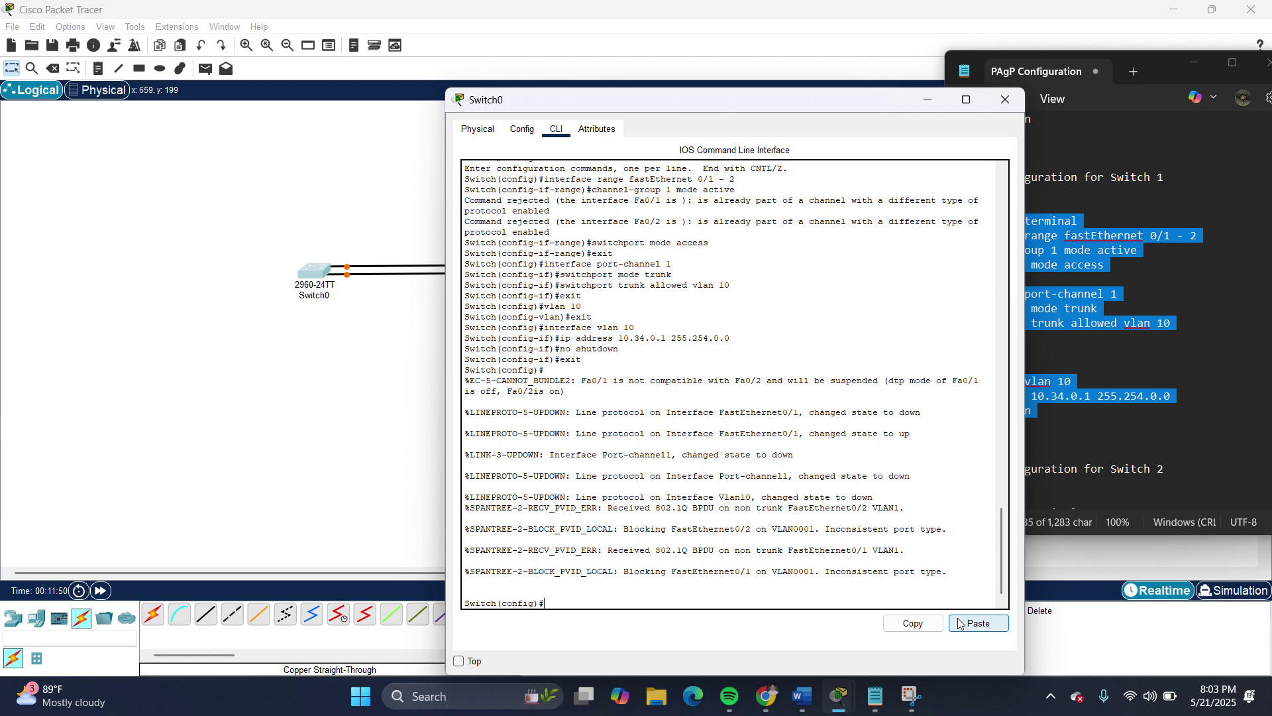
{"action": "left_click", "coordinate": [928, 101]}
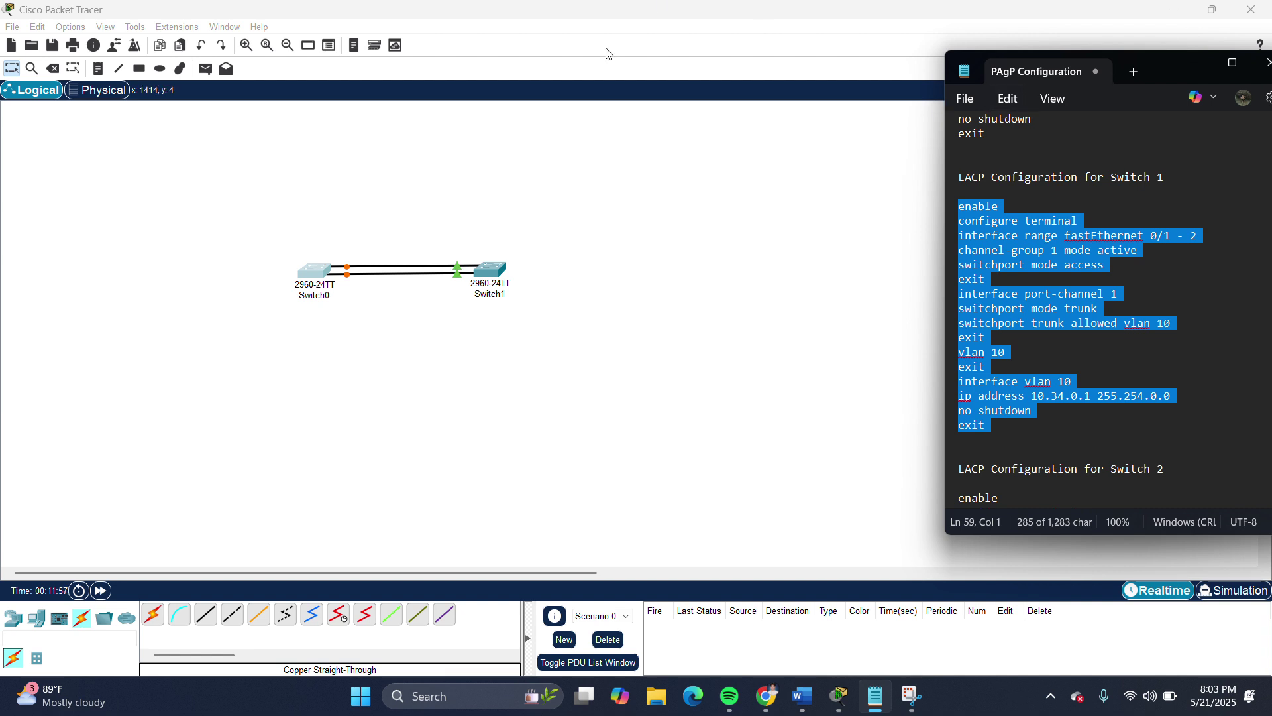
Open Switch1's CLI and exit global configuration mode and the privileged console session
{"action": "left_click", "coordinate": [481, 266]}
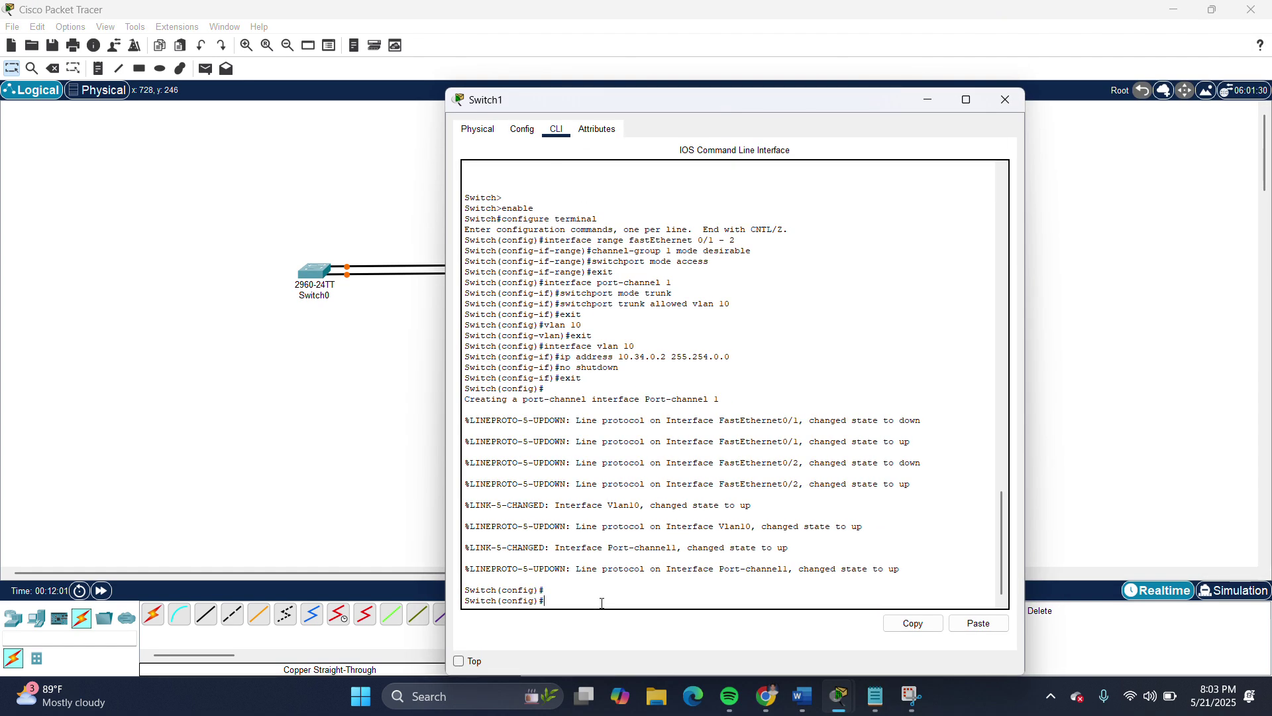
{"action": "type", "text": "exit"}
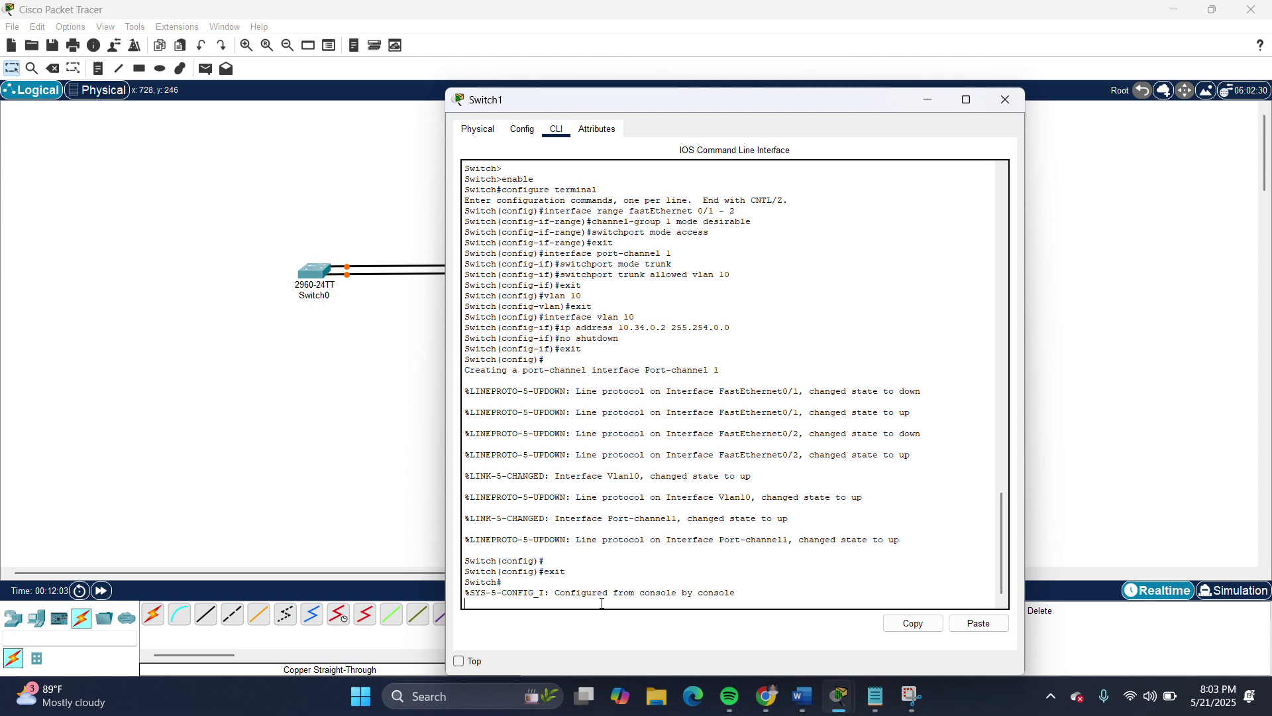
{"action": "key", "text": "Return"}
{"action": "type", "text": "exit"}
{"action": "key", "text": "Return"}
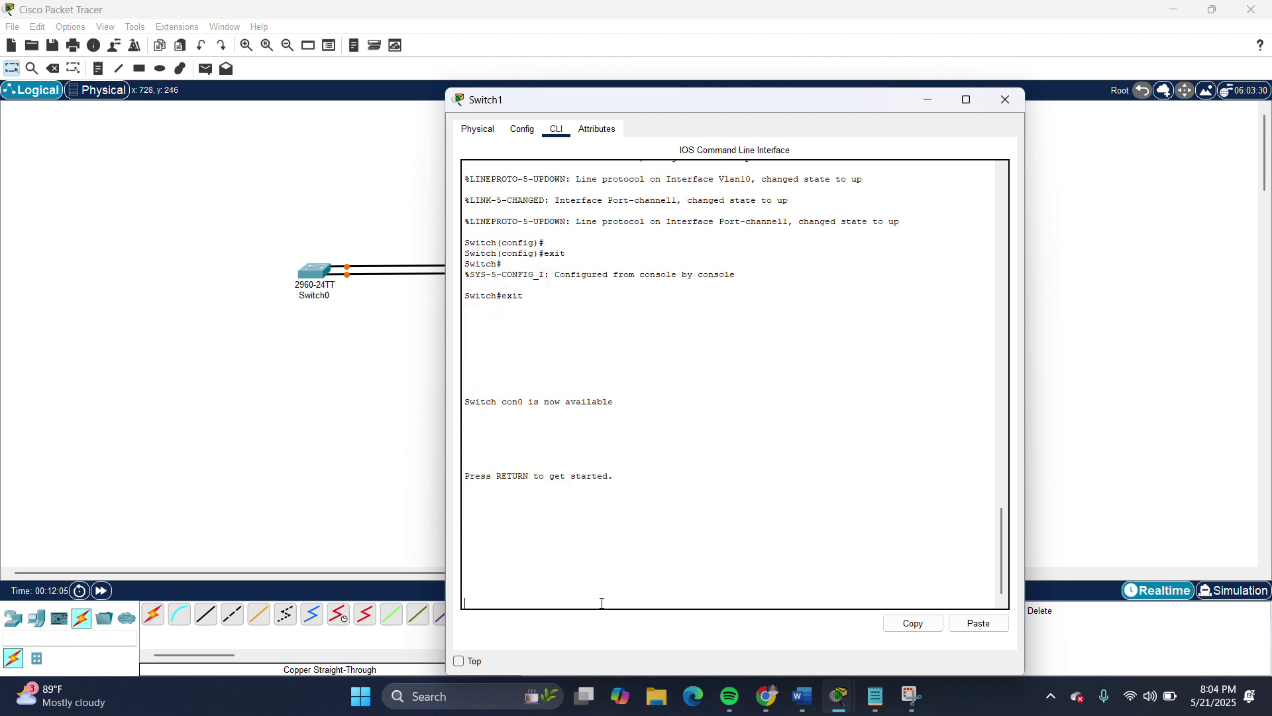
Start a Switch1 console session, switch to Notepad and copy the "LACP Configuration for Switch 2" commands, from enable to the final exit
{"action": "key", "text": "Return"}
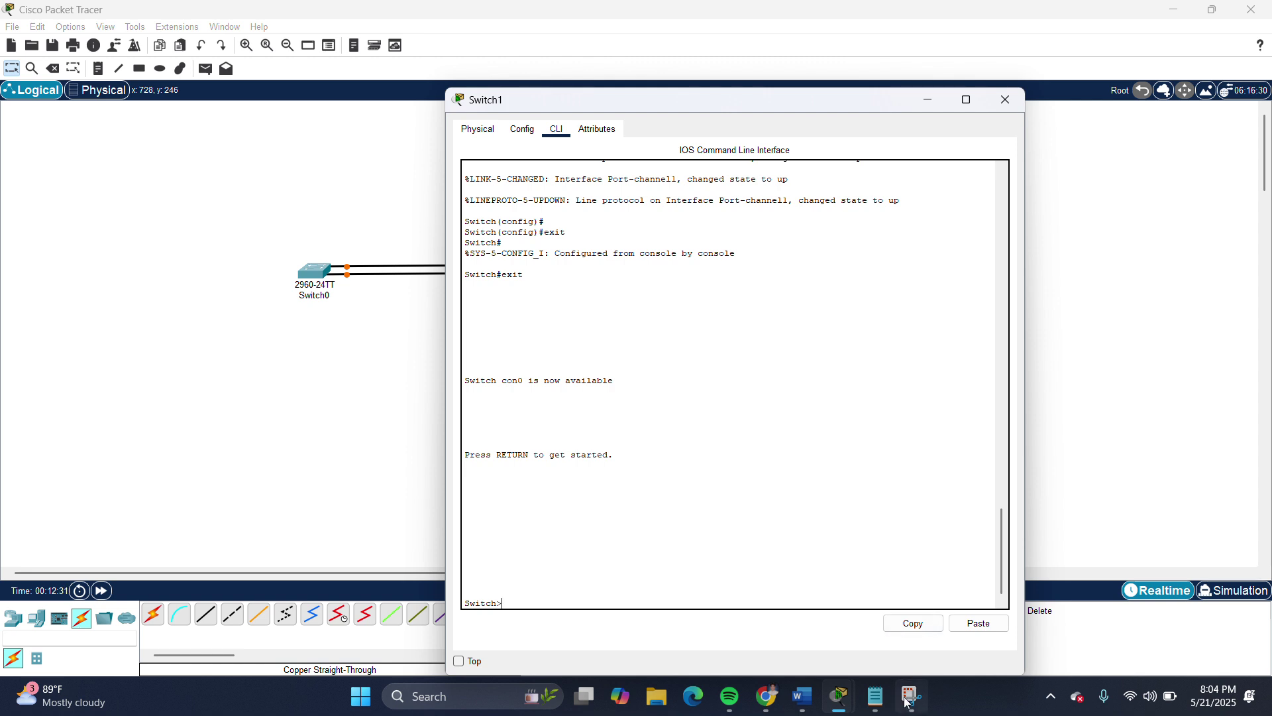
{"action": "left_click", "coordinate": [877, 707]}
{"action": "scroll", "coordinate": [952, 305], "scroll_direction": "down", "scroll_amount": 5}
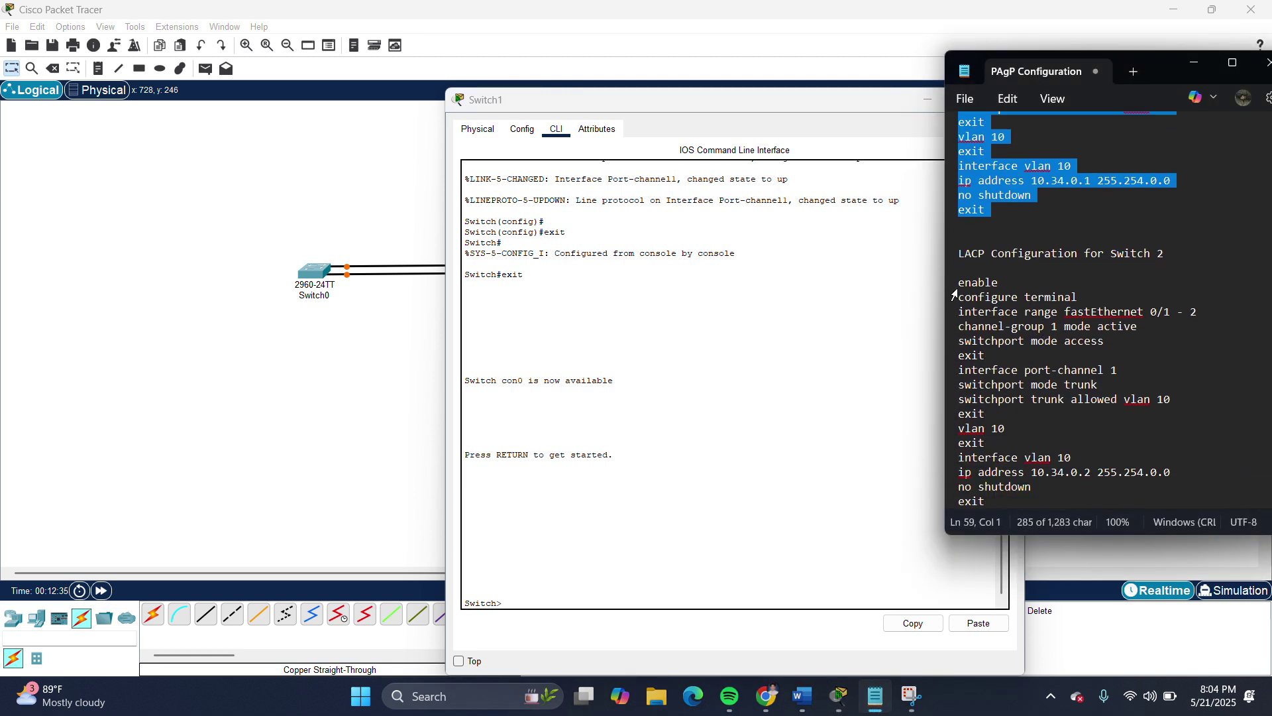
{"action": "left_click_drag", "start_coordinate": [960, 288], "coordinate": [986, 502]}
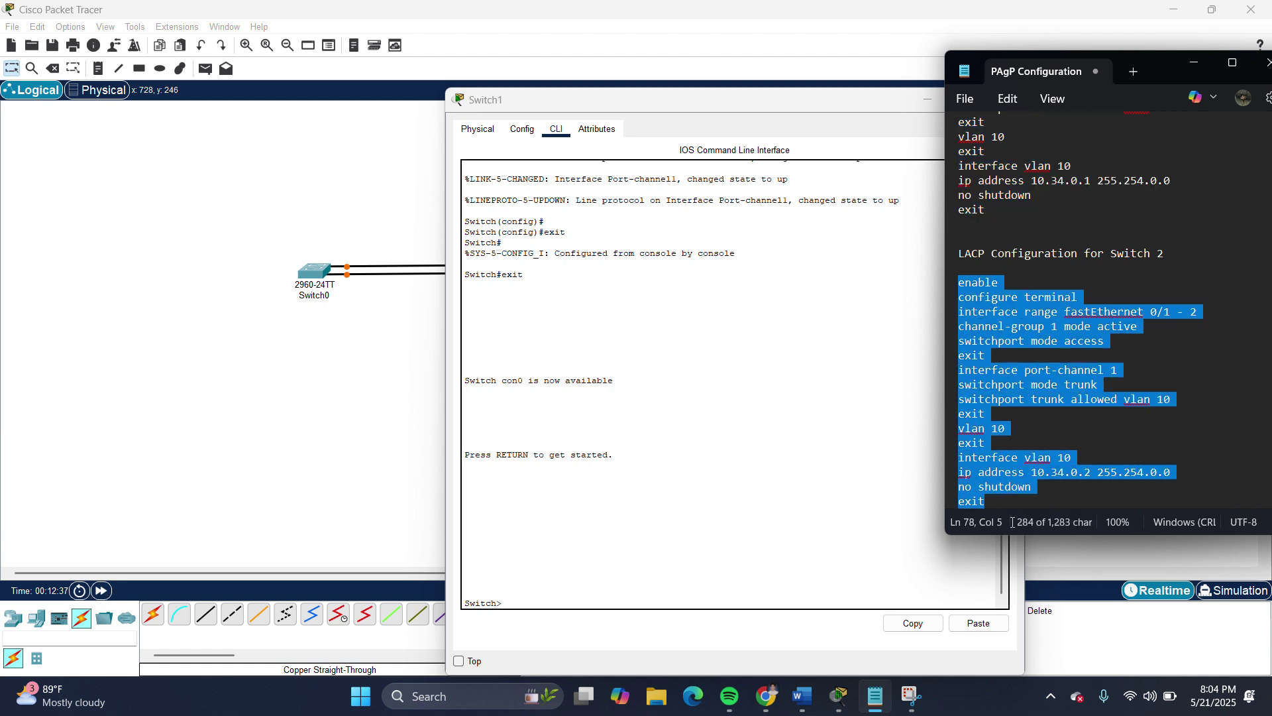
{"action": "right_click", "coordinate": [967, 473]}
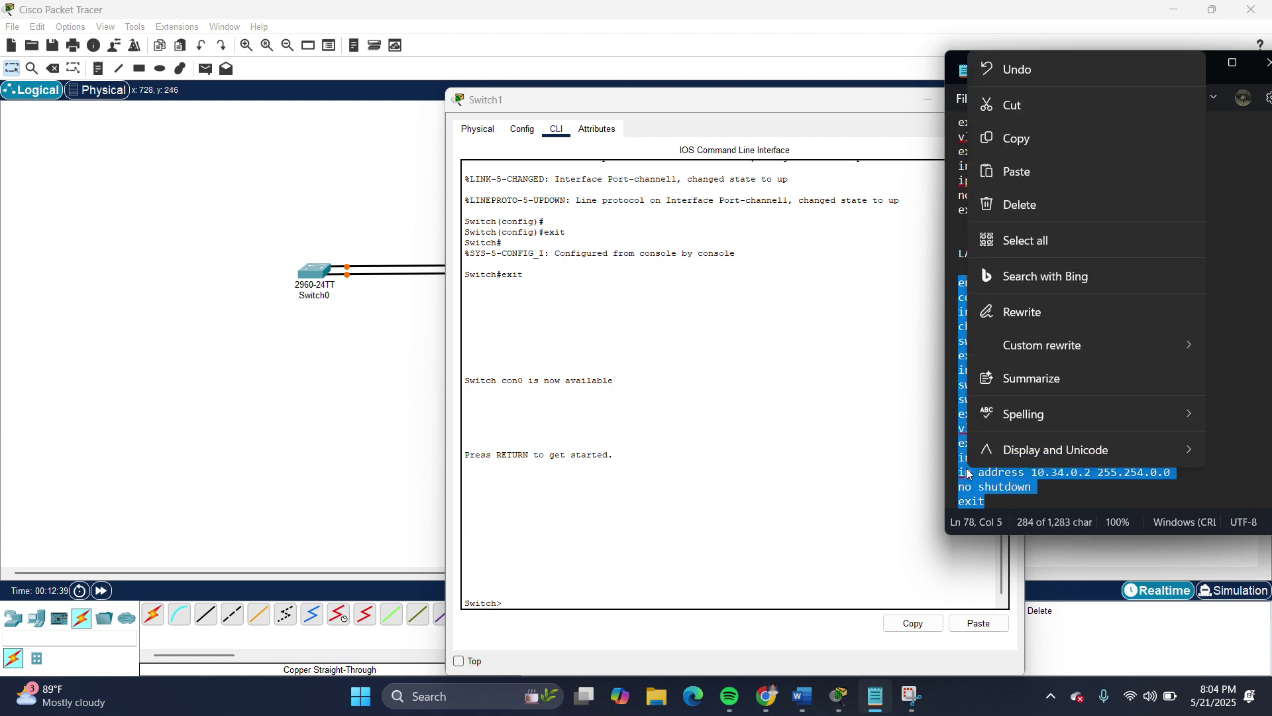
{"action": "left_click", "coordinate": [1056, 147]}
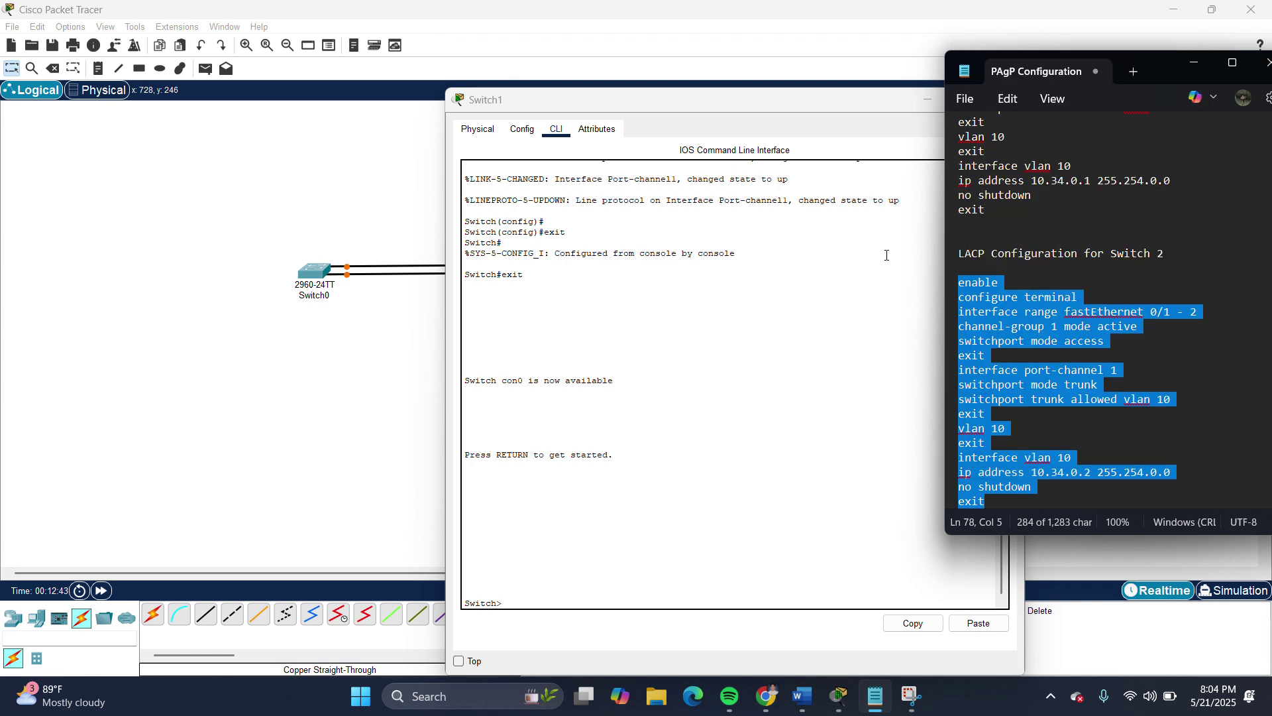
Paste and run the copied LACP configuration (channel-group 1 mode active, VLAN 10 address 10.34.0.2) in Switch1's CLI, and put its window and Notepad away
{"action": "left_click", "coordinate": [528, 598]}
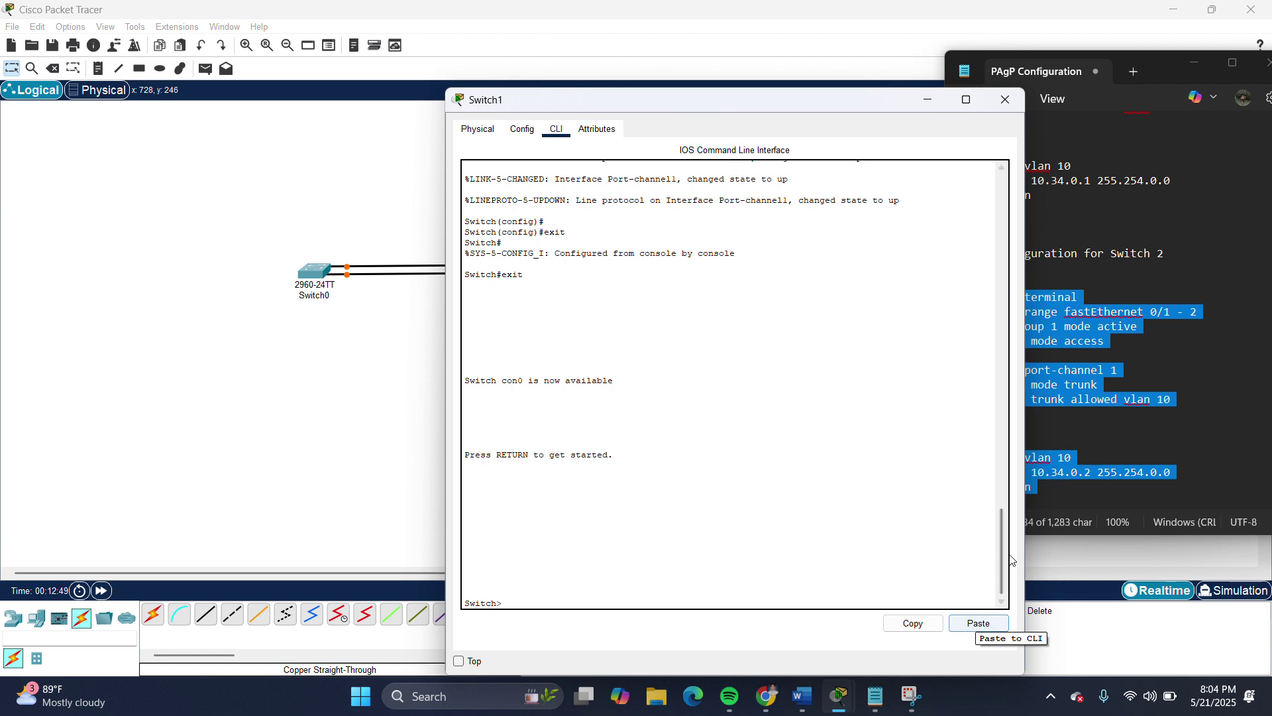
{"action": "left_click", "coordinate": [971, 626]}
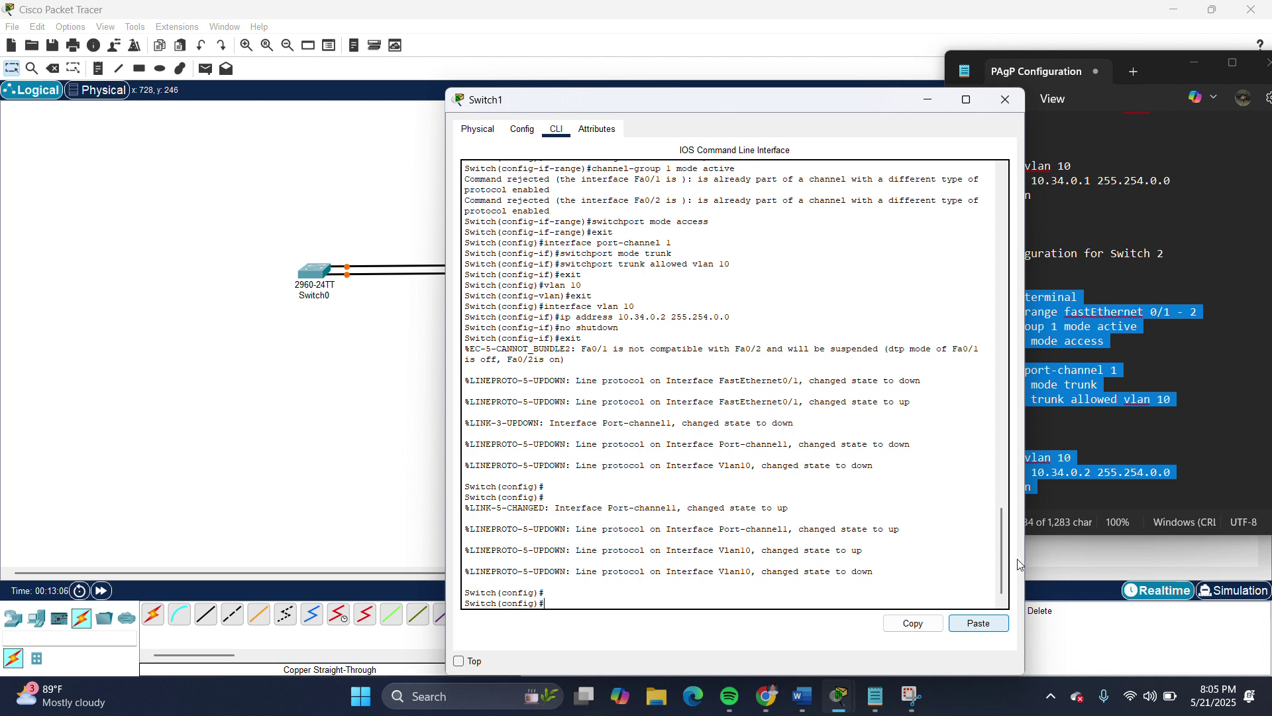
{"action": "left_click", "coordinate": [1005, 100]}
{"action": "left_click", "coordinate": [1204, 65]}
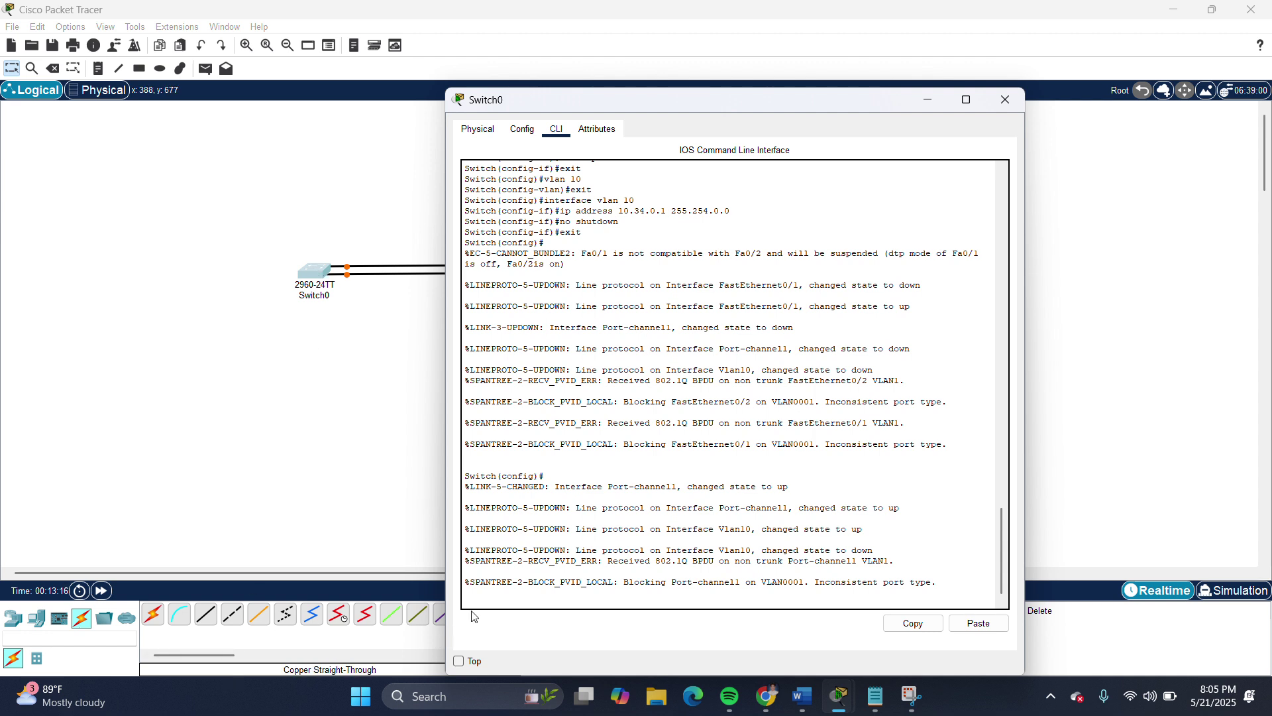
In Switch0's CLI, exit global configuration mode to the privileged EXEC prompt
{"action": "left_click", "coordinate": [494, 606]}
{"action": "key", "text": "Return"}
{"action": "key", "text": "Return"}
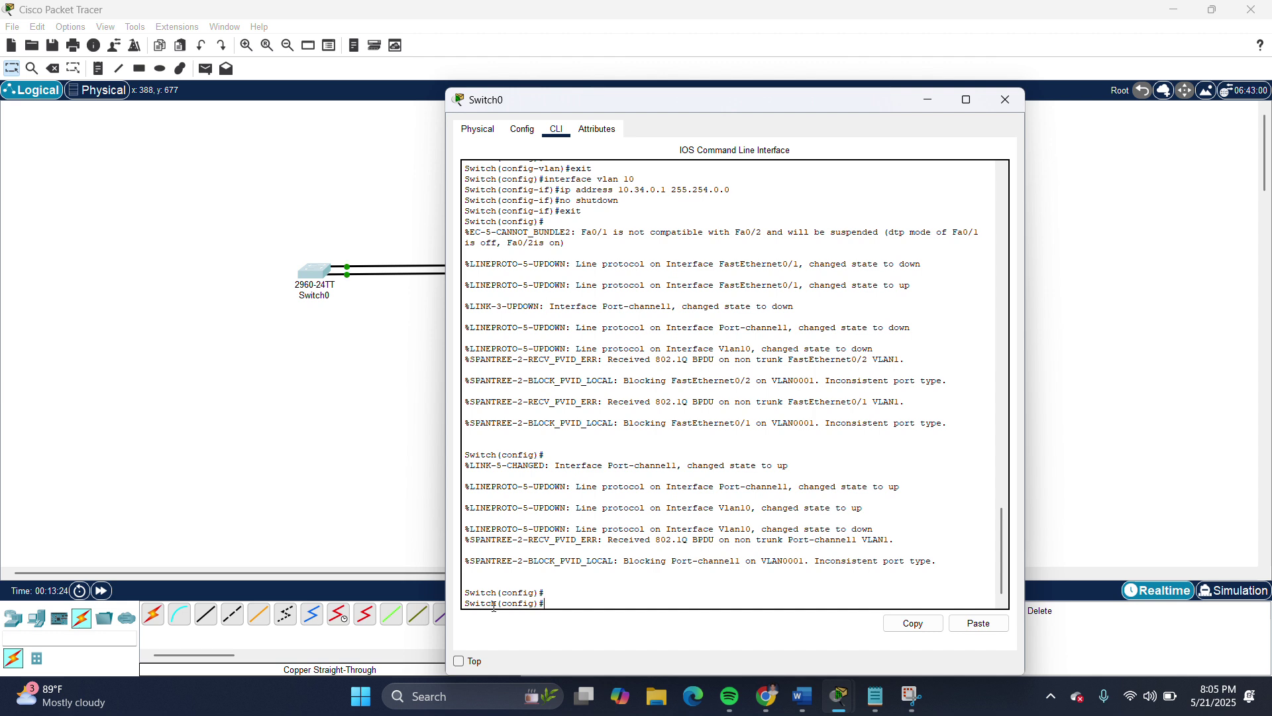
{"action": "type", "text": "exit"}
{"action": "key", "text": "Return"}
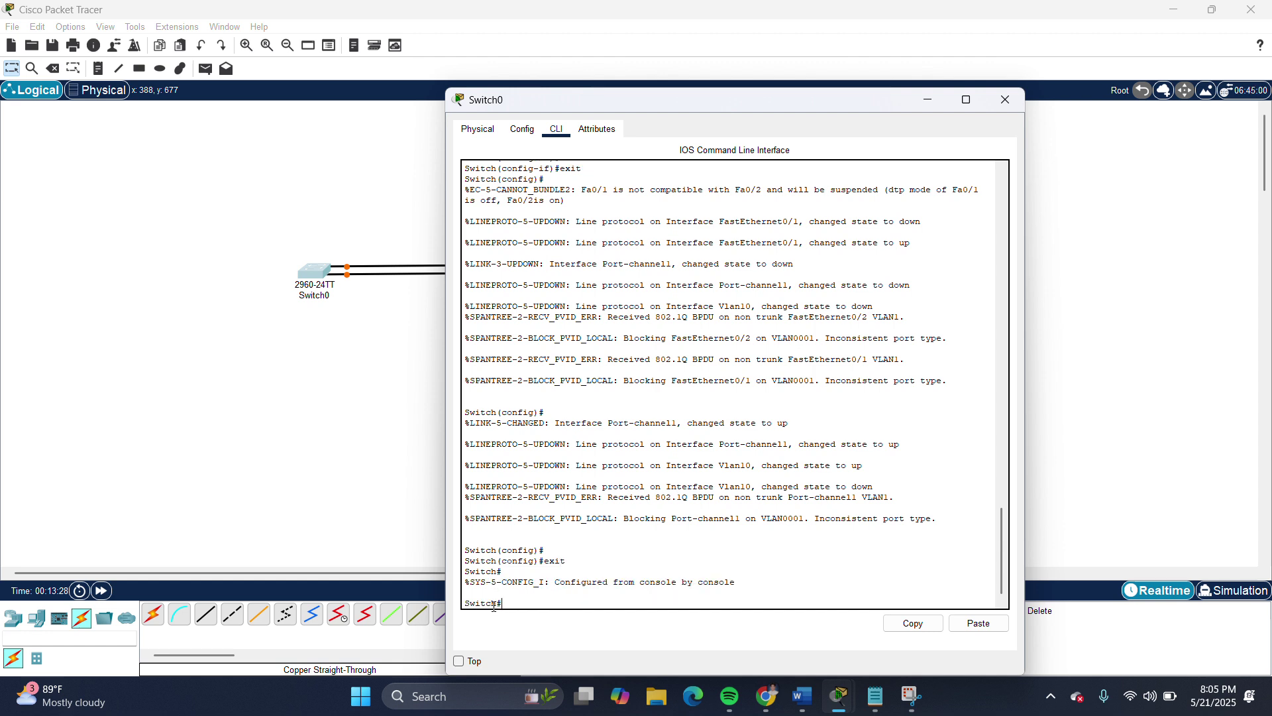
Run show etherchannel summary on Switch0 to check the port-channel's protocol and member ports, and close the switch window
{"action": "type", "text": "show etherchannel summary"}
{"action": "key", "text": "Return"}
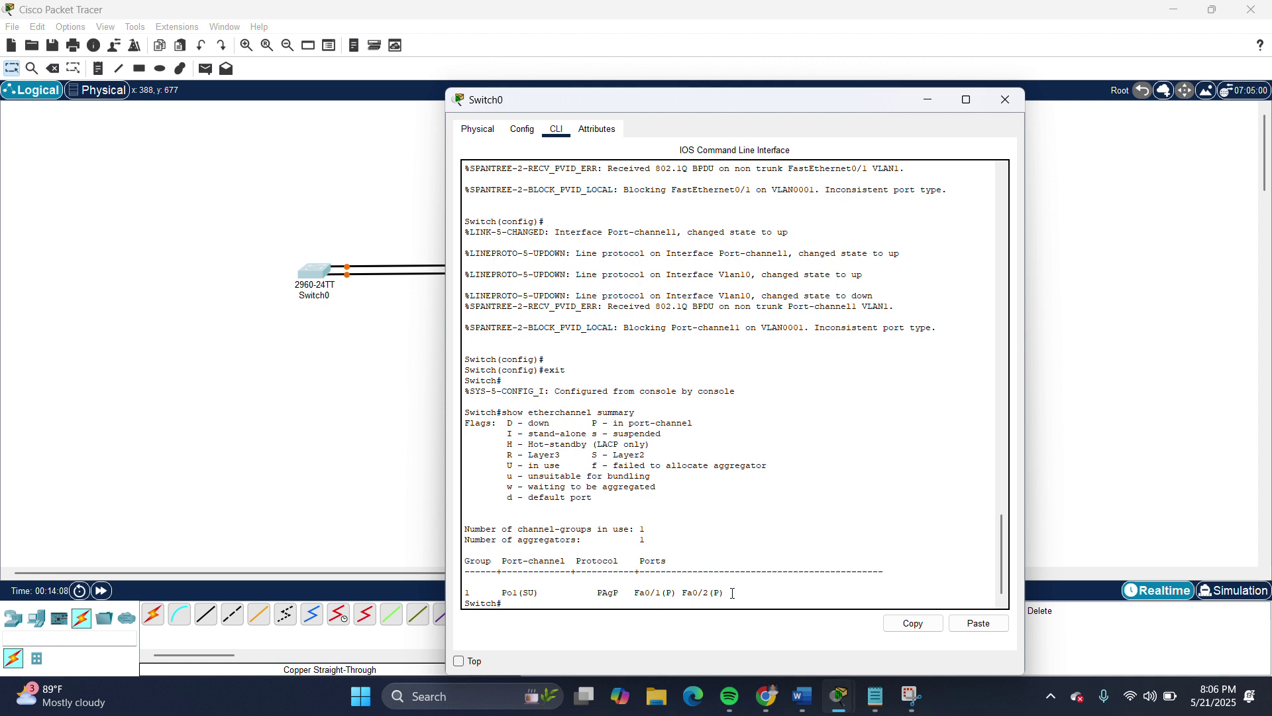
{"action": "left_click", "coordinate": [1003, 100]}
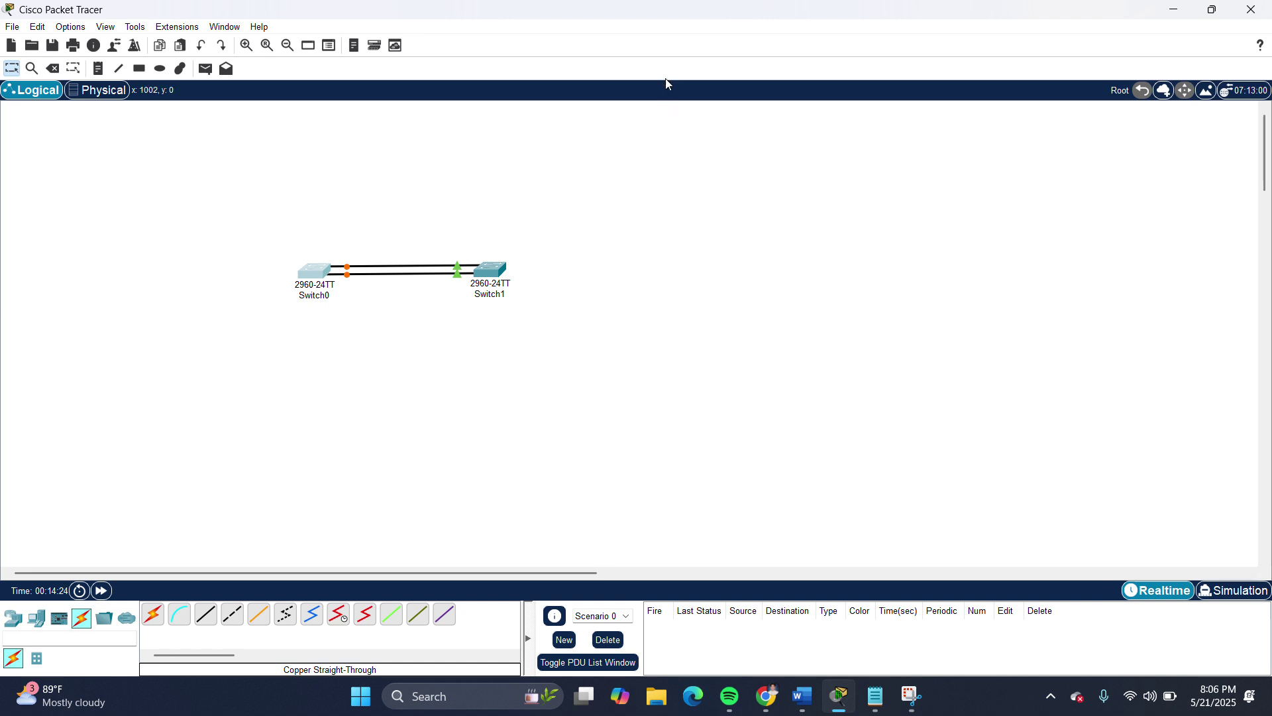
{"action": "left_click", "coordinate": [667, 27]}
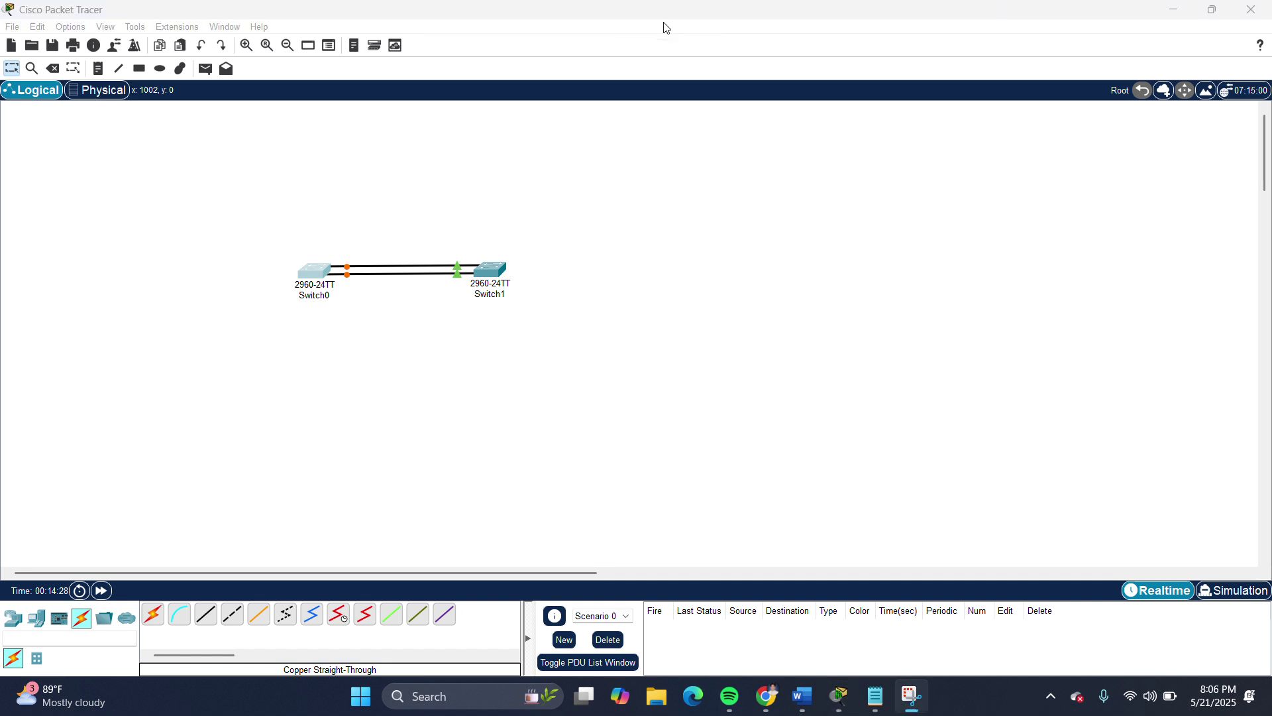